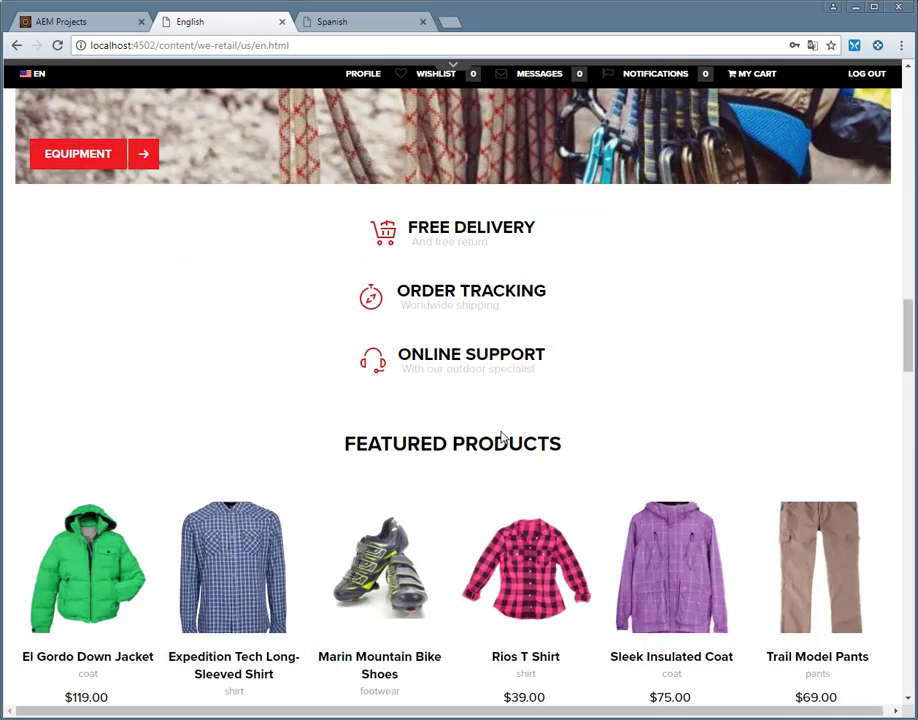
# Compare the content of the English We.Retail home page with its Spanish counterpart.
pyautogui.scroll(20, 500, 432)
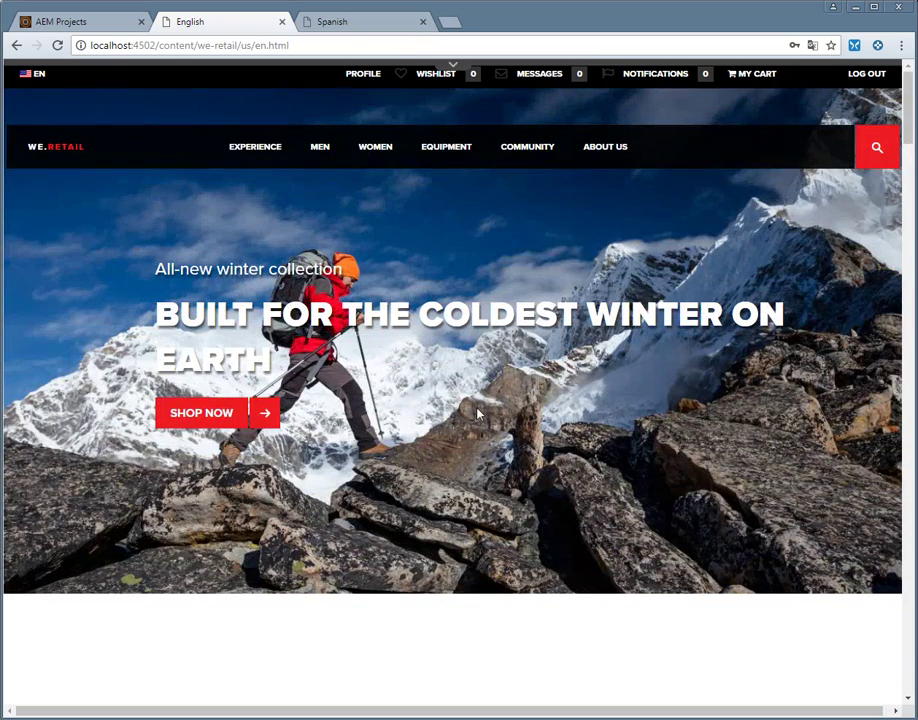
pyautogui.click(341, 25)
pyautogui.scroll(-4, 399, 248)
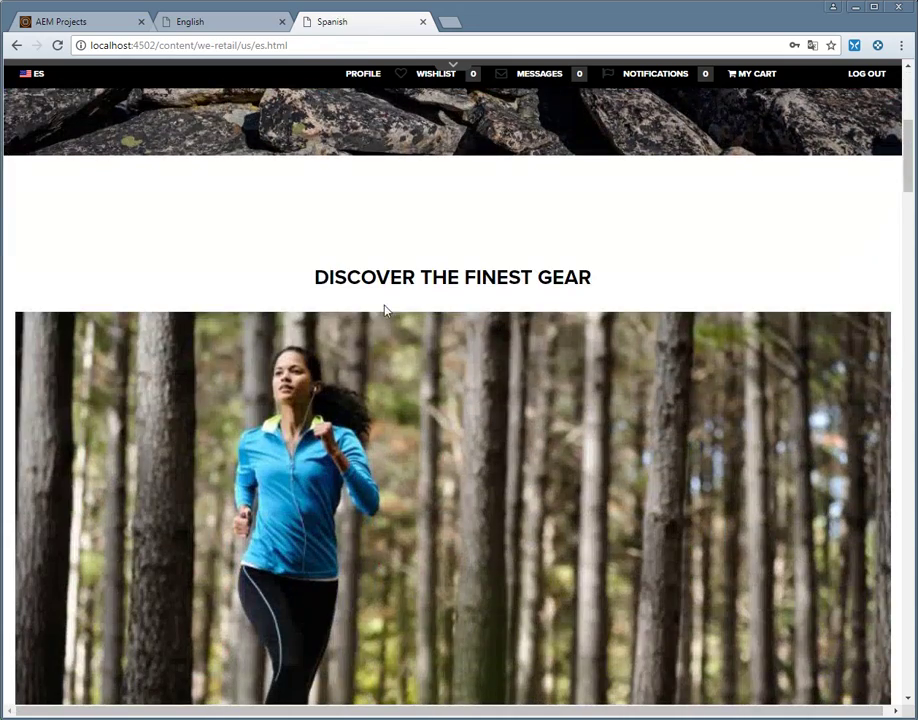
pyautogui.scroll(-10, 515, 340)
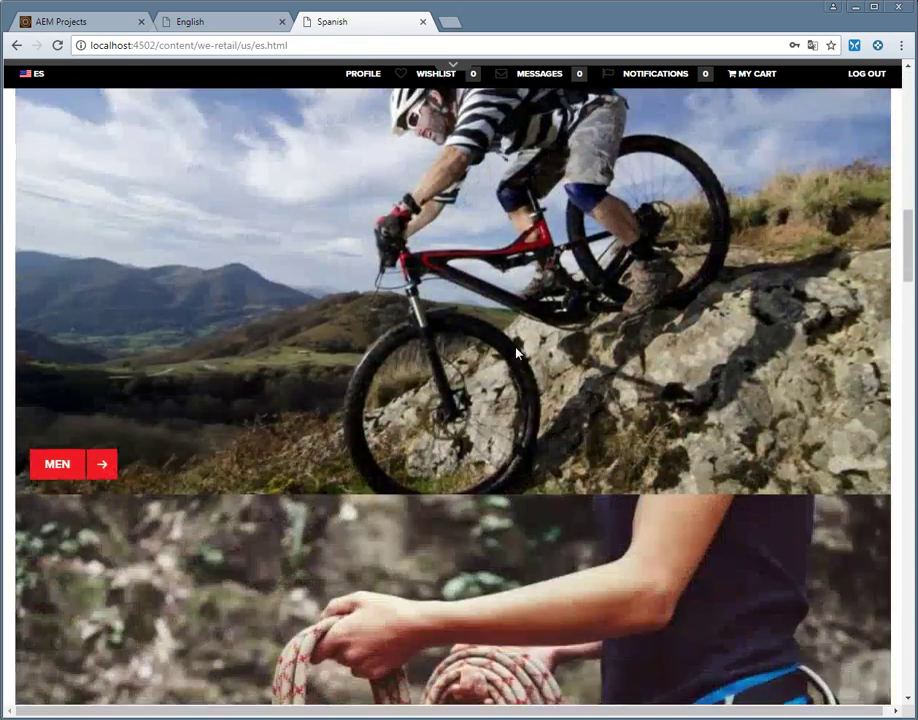
pyautogui.scroll(12, 515, 354)
pyautogui.scroll(3, 515, 354)
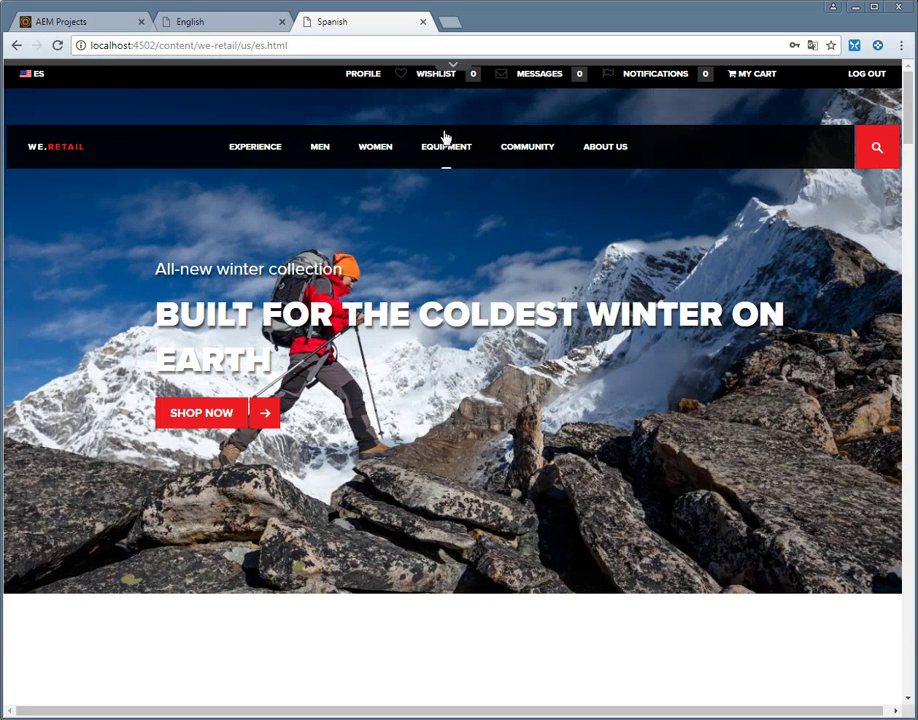
# Switch to the THOMSON WEBSITE project and refresh its dashboard to update the translation job's status.
pyautogui.click(107, 22)
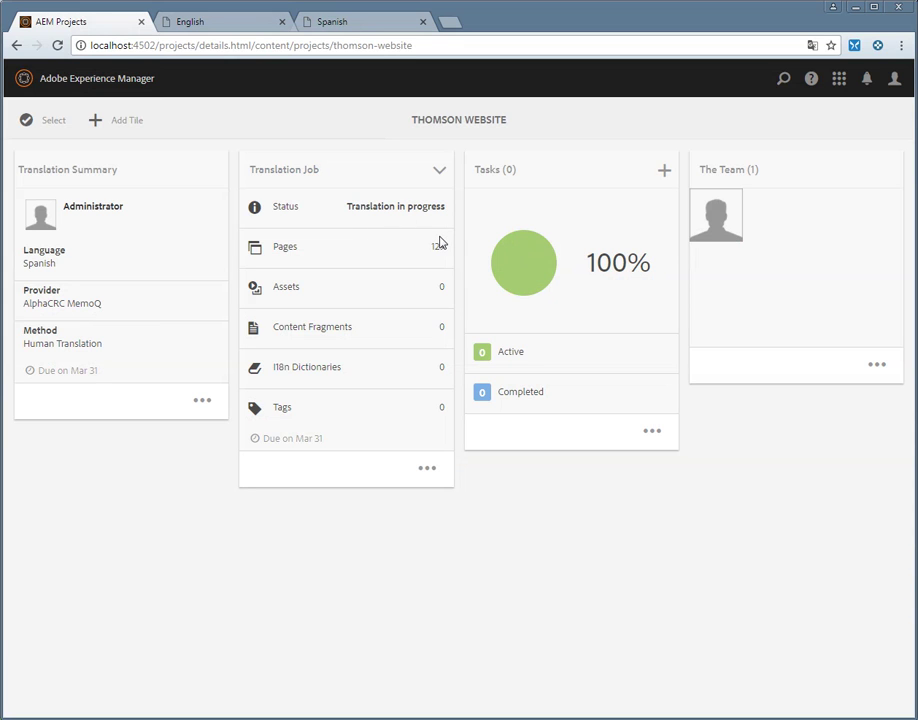
pyautogui.click(57, 46)
pyautogui.click(56, 45)
pyautogui.click(57, 45)
# Open the translation job's details and review the translation state of the listed pages.
pyautogui.click(436, 470)
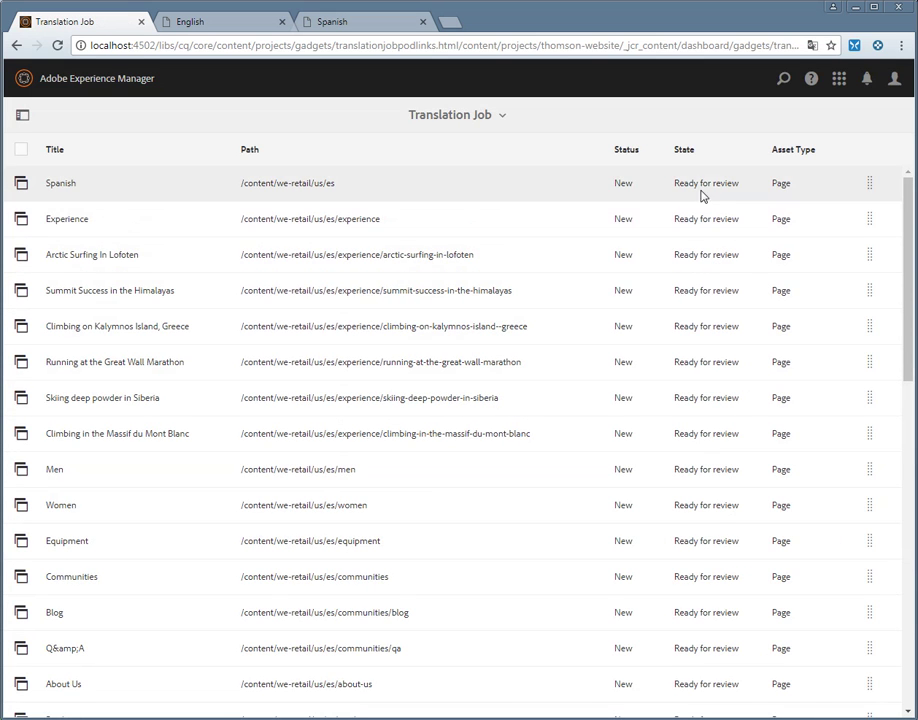
pyautogui.scroll(-9, 713, 369)
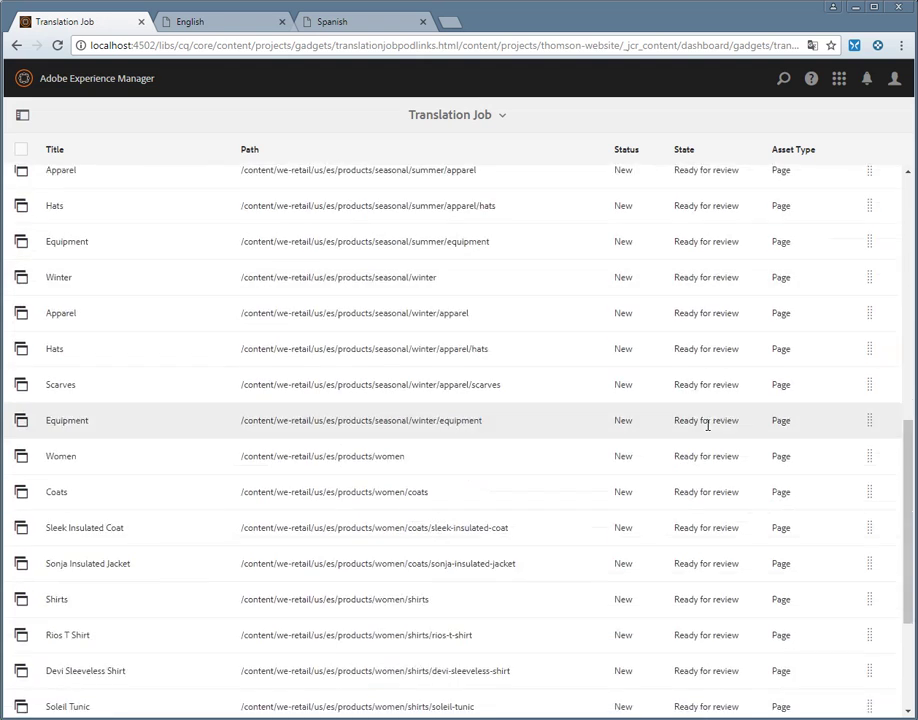
pyautogui.scroll(-5, 703, 432)
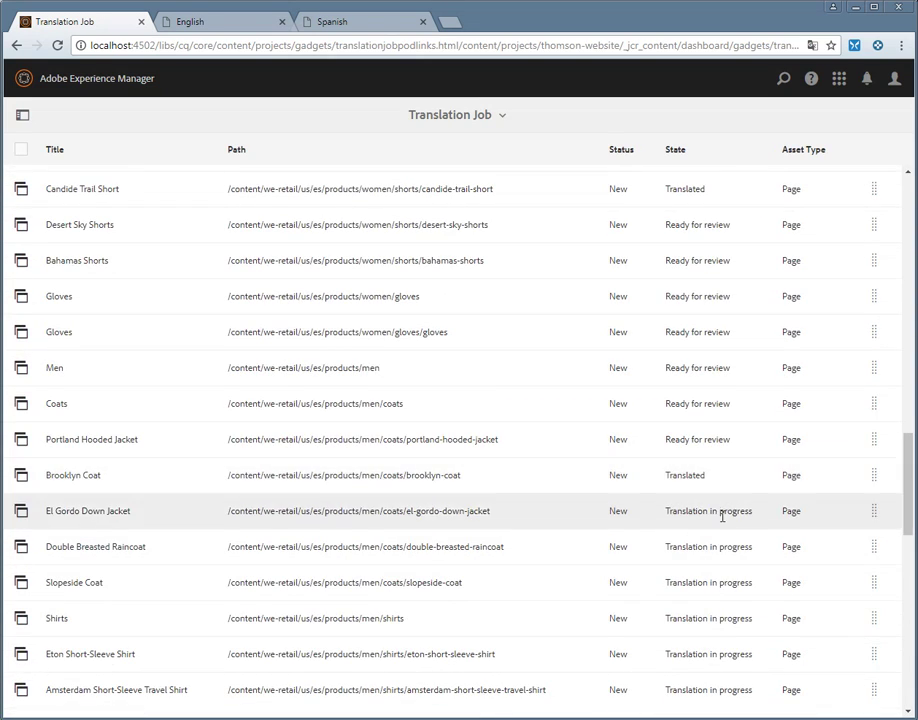
pyautogui.scroll(-5, 713, 533)
pyautogui.scroll(-9, 712, 530)
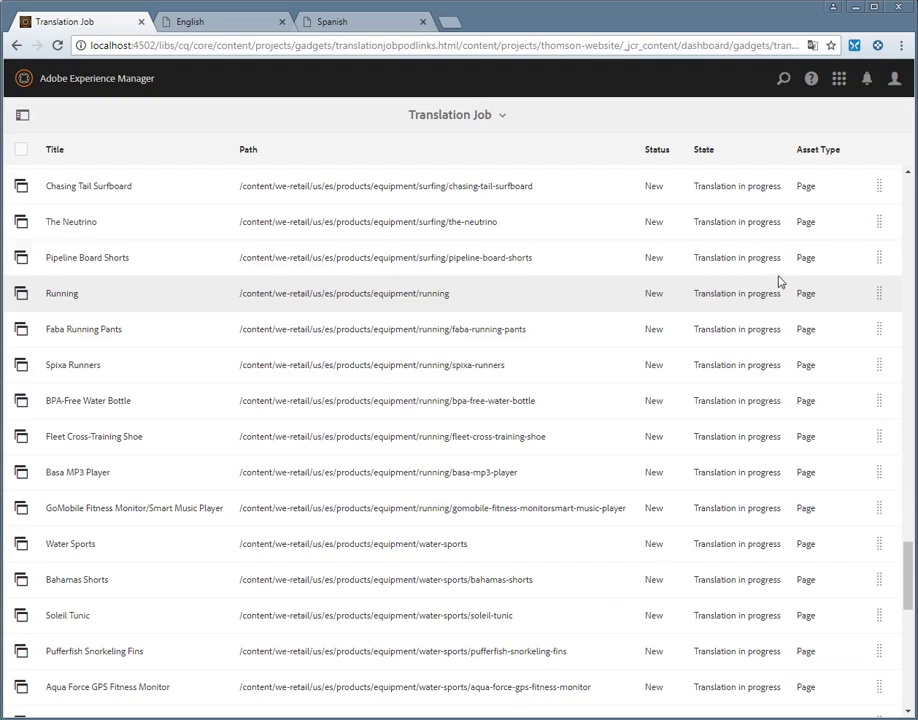
pyautogui.scroll(20, 743, 378)
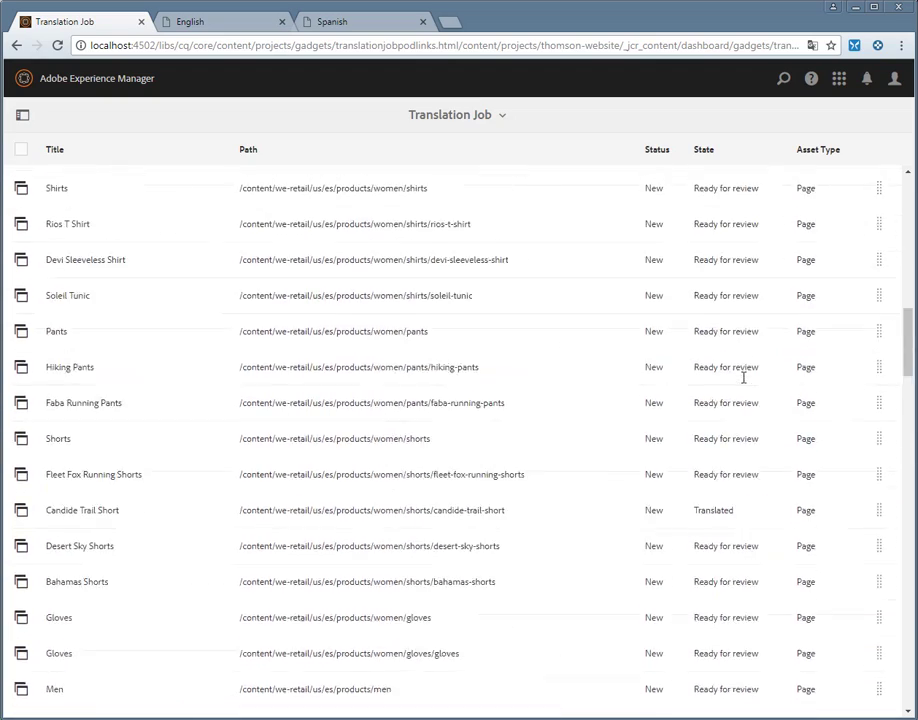
pyautogui.scroll(10, 743, 378)
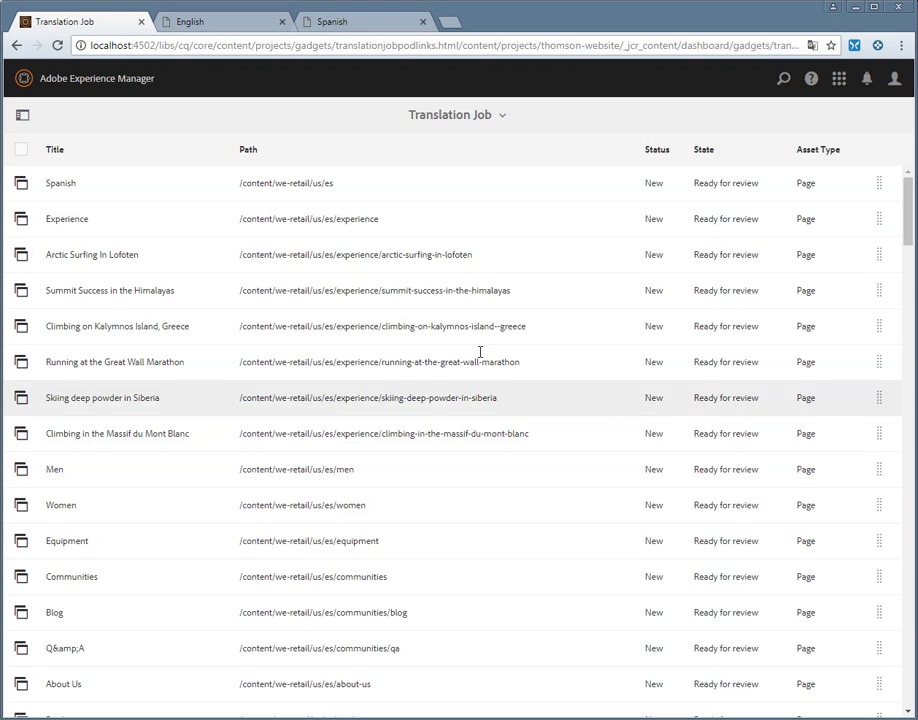
# Return to the THOMSON WEBSITE project dashboard and reopen the translation job's item list.
pyautogui.click(449, 115)
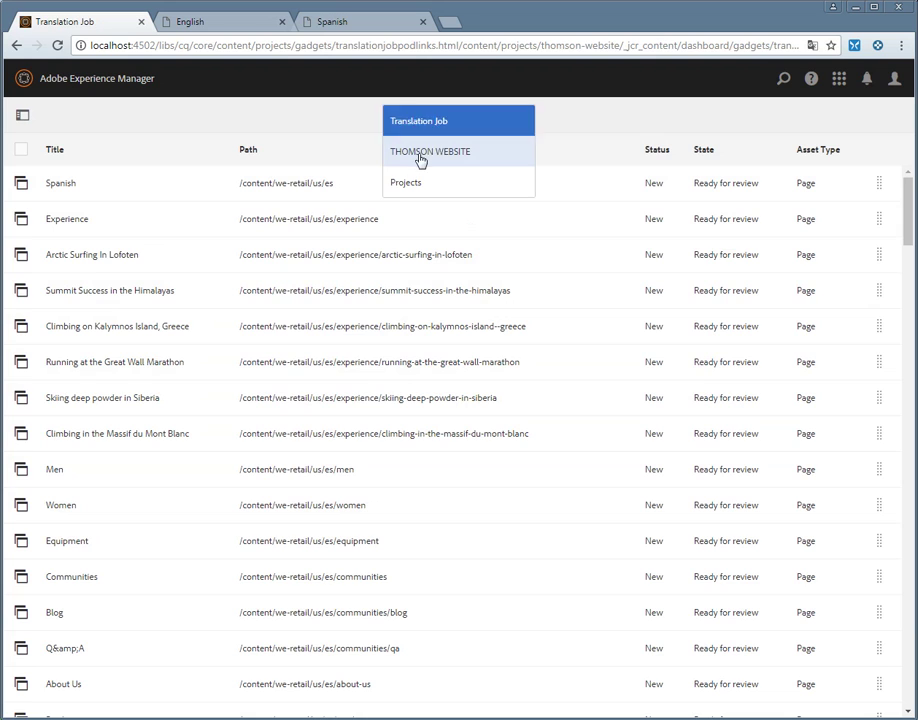
pyautogui.click(438, 164)
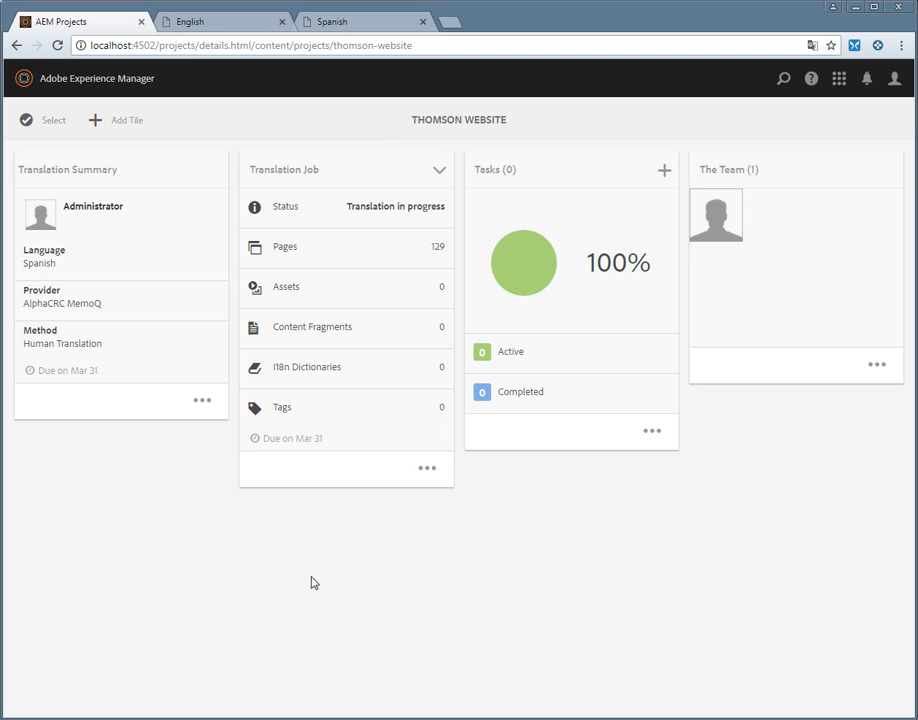
pyautogui.click(430, 470)
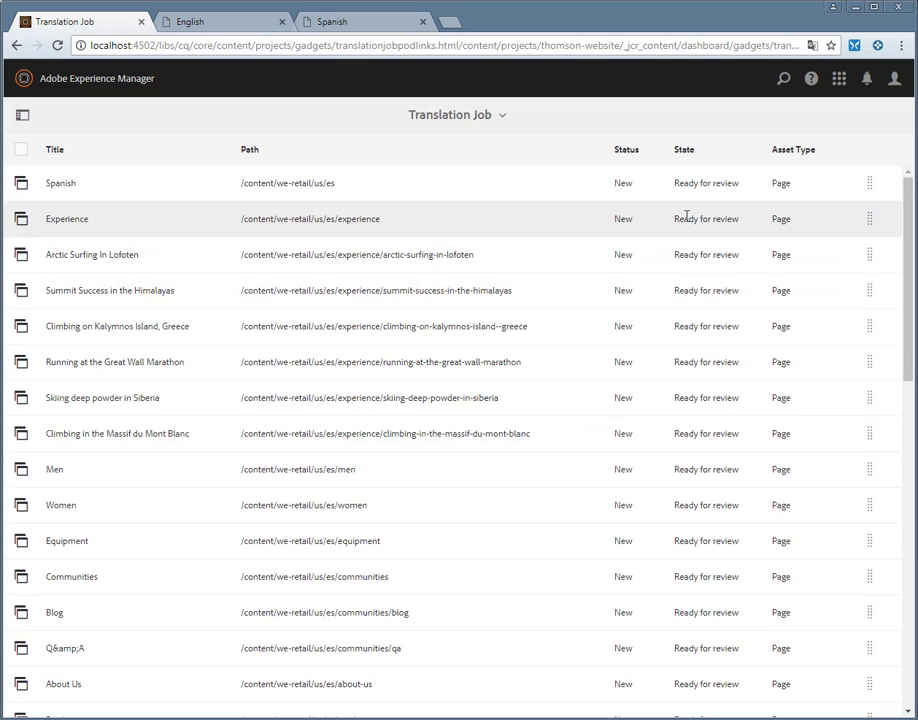
# Filter the translation job's items by the translation status Ready for review.
pyautogui.click(22, 115)
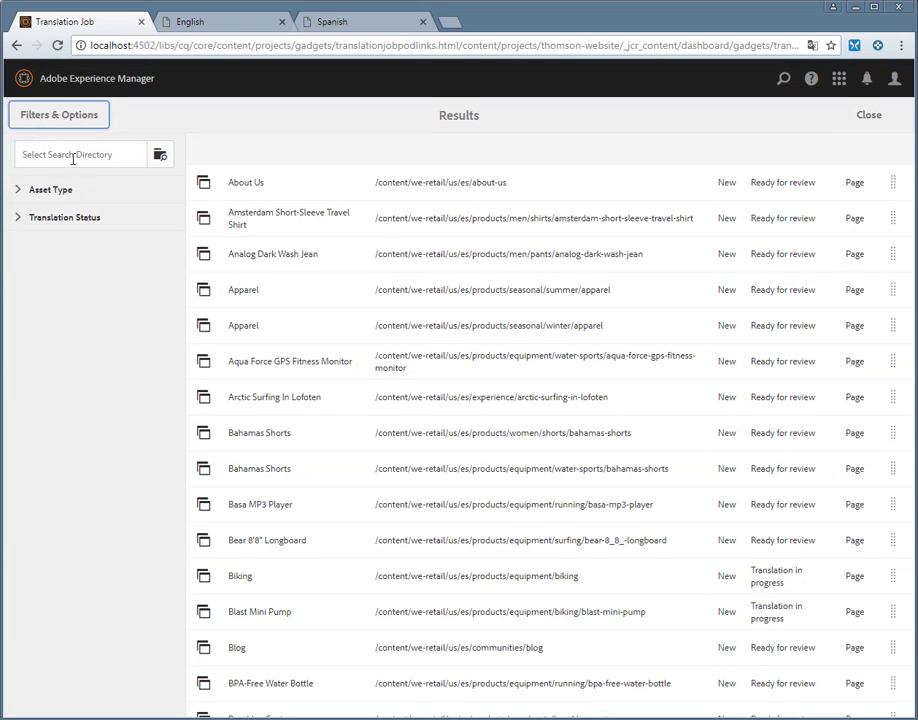
pyautogui.click(19, 222)
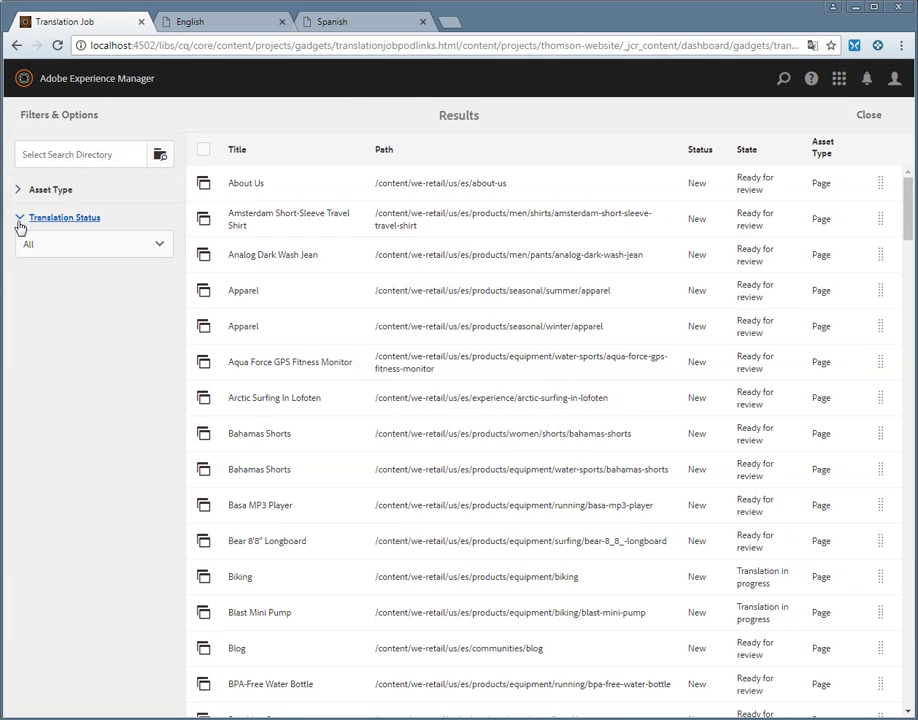
pyautogui.click(70, 248)
pyautogui.scroll(-2, 102, 332)
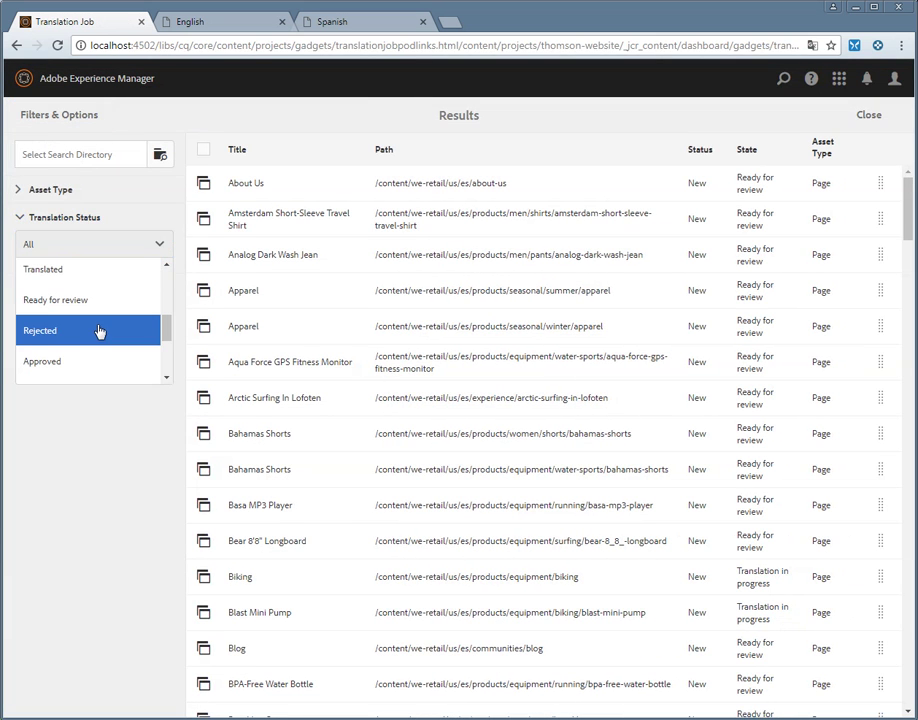
pyautogui.click(96, 310)
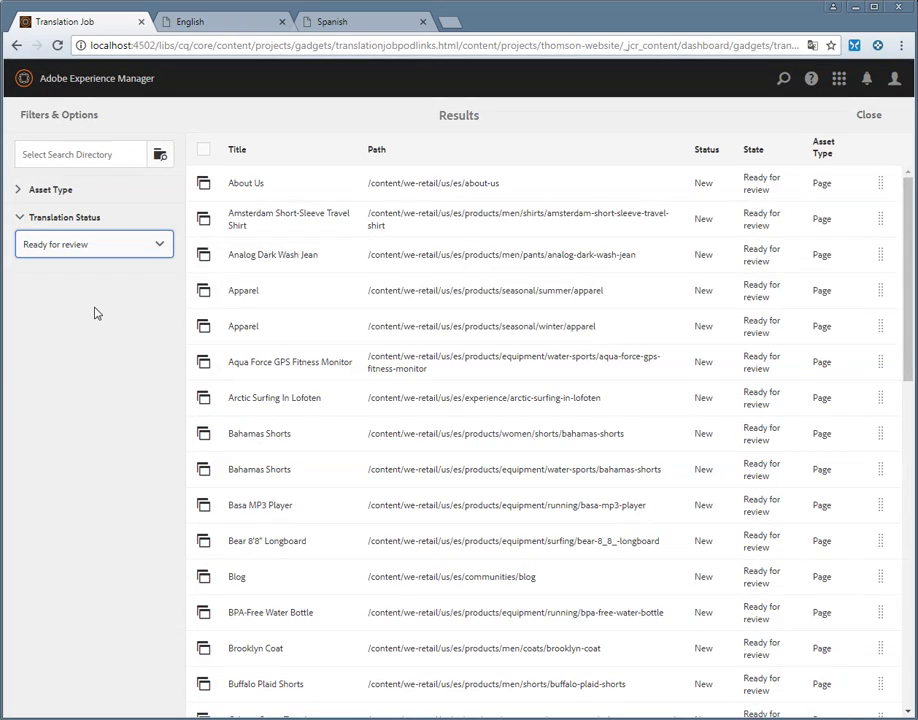
pyautogui.moveTo(908, 245); pyautogui.dragTo(895, 300)
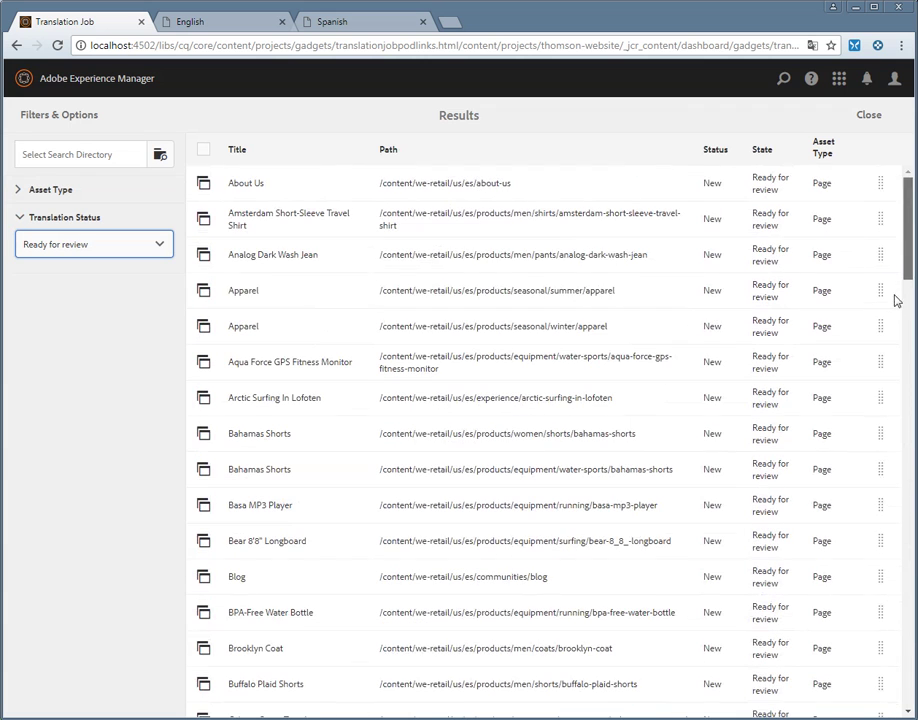
# Change the translation status filter to Translation in progress.
pyautogui.click(160, 245)
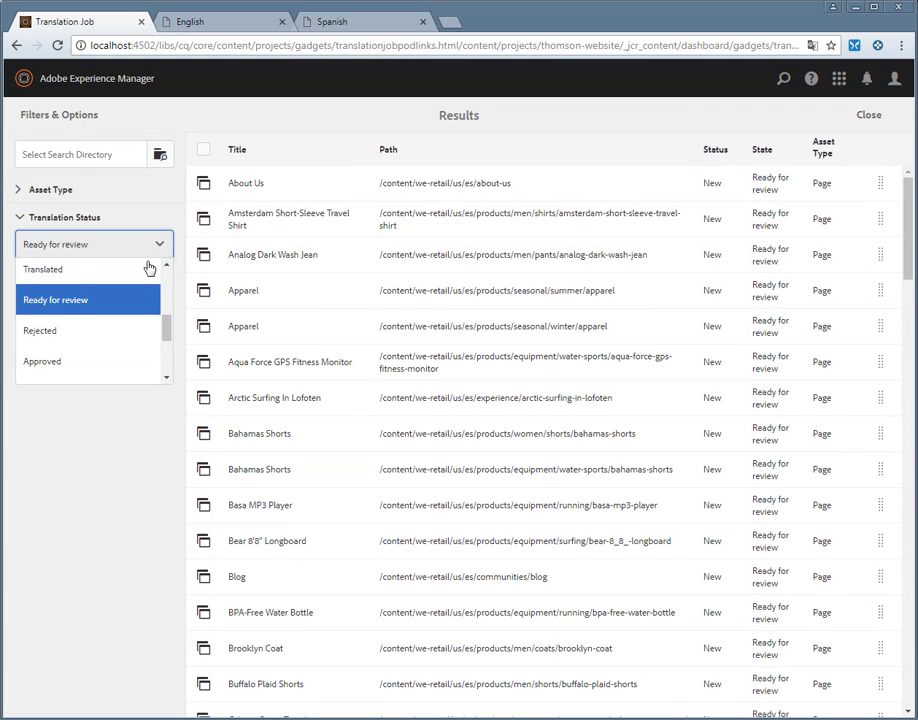
pyautogui.scroll(-3, 139, 307)
pyautogui.scroll(1, 141, 307)
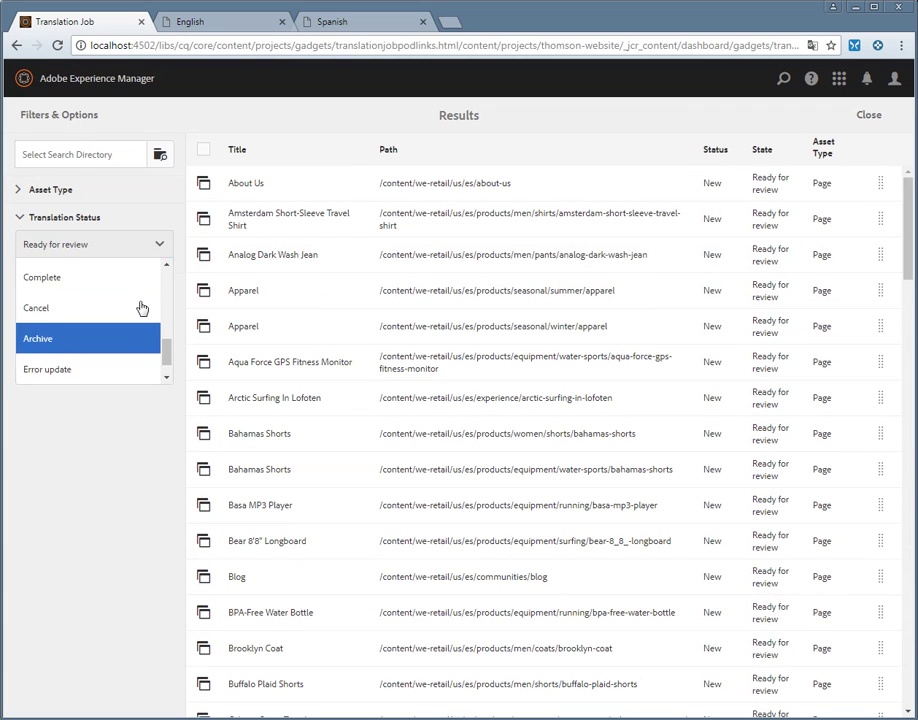
pyautogui.scroll(3, 140, 308)
pyautogui.click(115, 320)
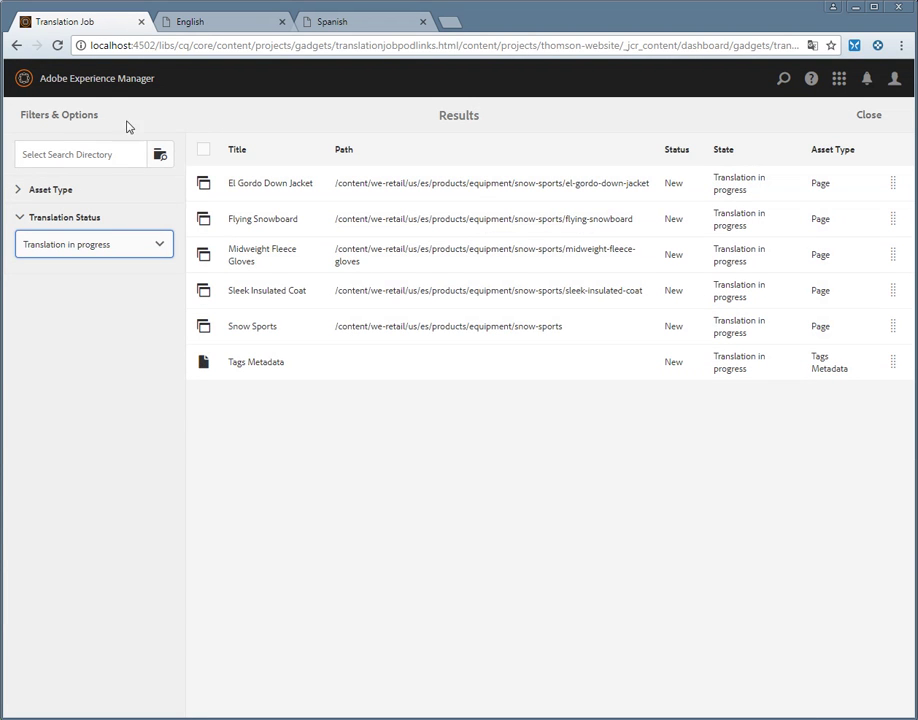
# Reload the translation job's item list and filter it again by the status Translation in progress.
pyautogui.click(58, 46)
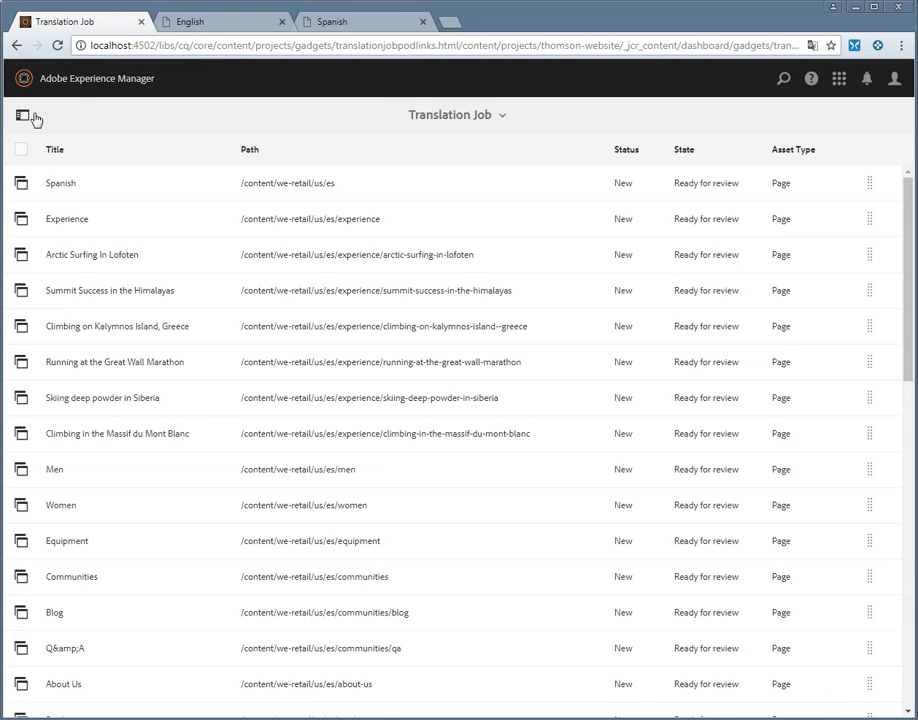
pyautogui.click(22, 117)
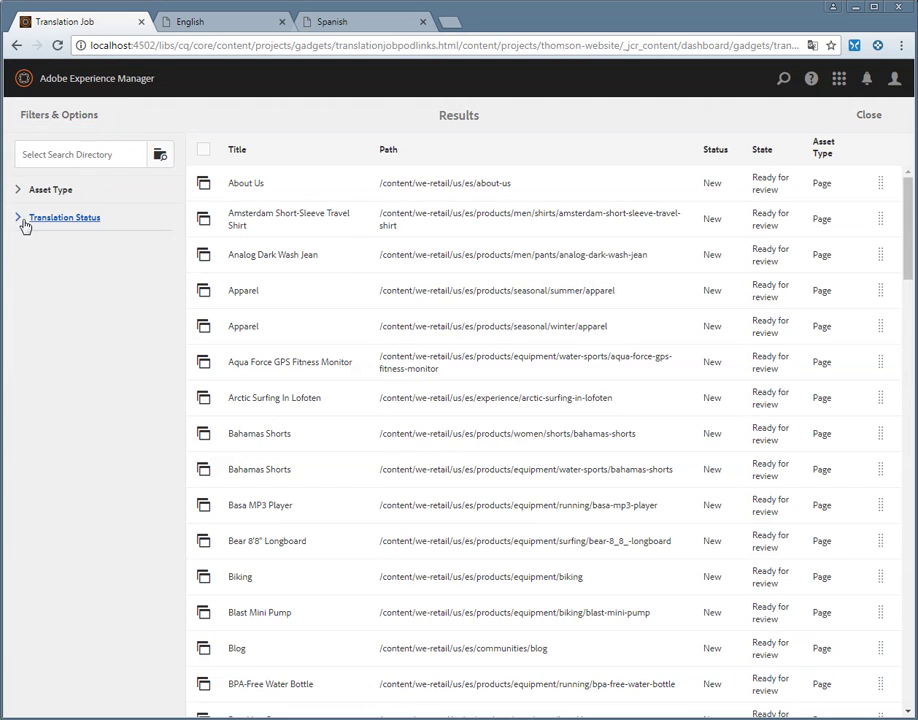
pyautogui.click(24, 220)
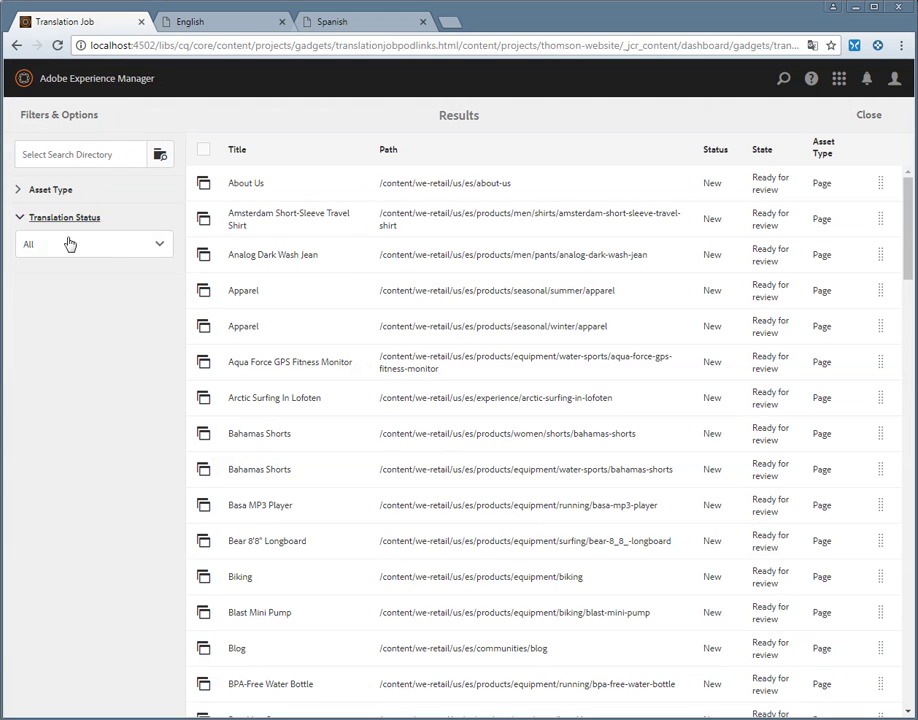
pyautogui.click(69, 244)
pyautogui.scroll(-5, 108, 298)
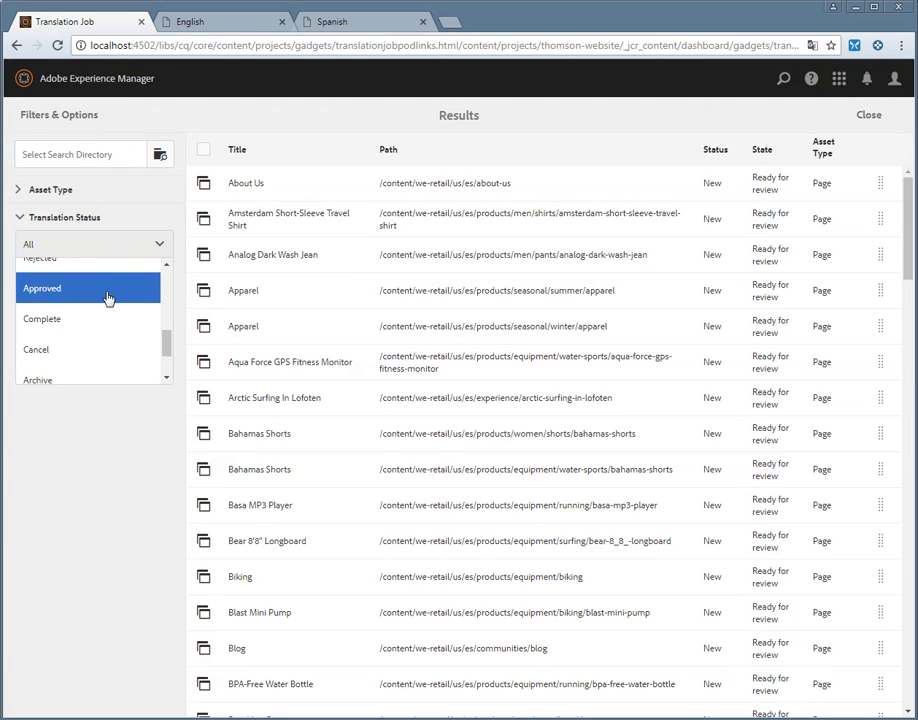
pyautogui.scroll(-1, 108, 299)
pyautogui.scroll(4, 106, 300)
pyautogui.scroll(-2, 105, 302)
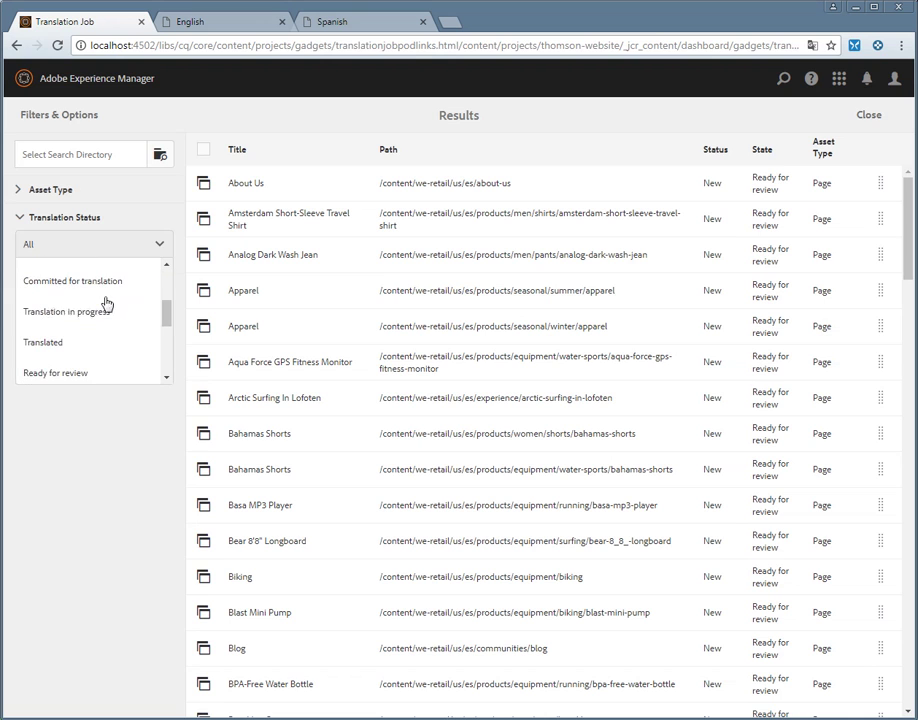
pyautogui.click(106, 310)
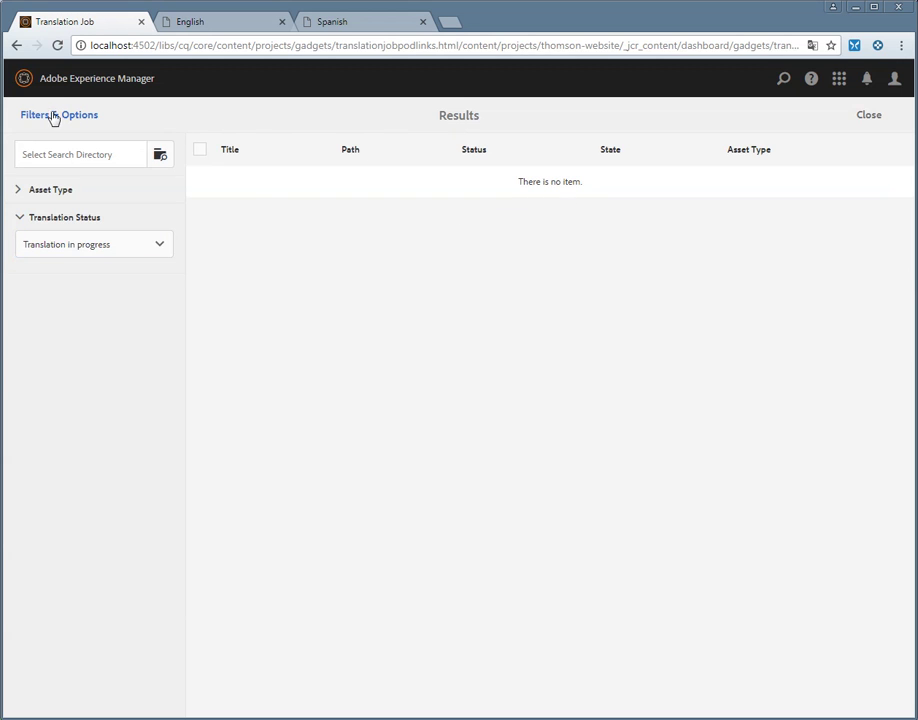
# Reload the unfiltered list, check the job's status on the THOMSON WEBSITE dashboard, and reopen the job's details.
pyautogui.click(57, 45)
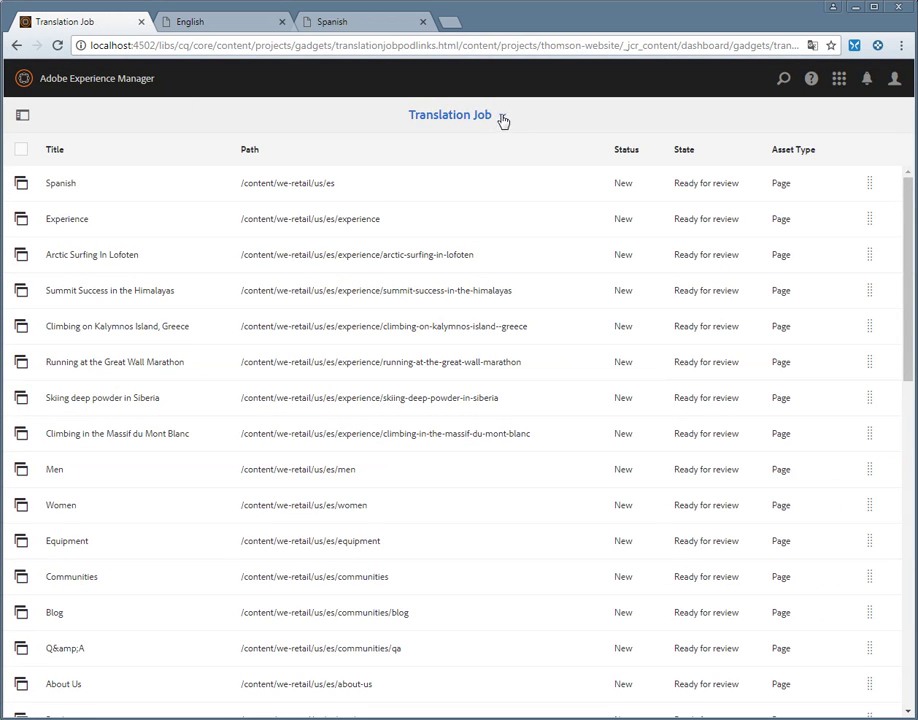
pyautogui.click(503, 120)
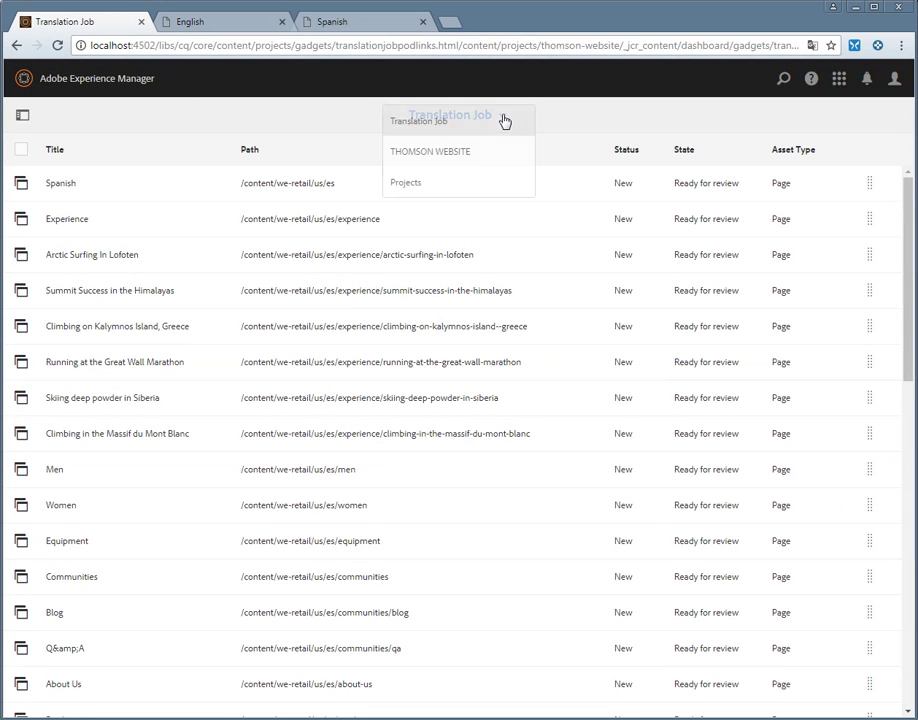
pyautogui.click(459, 157)
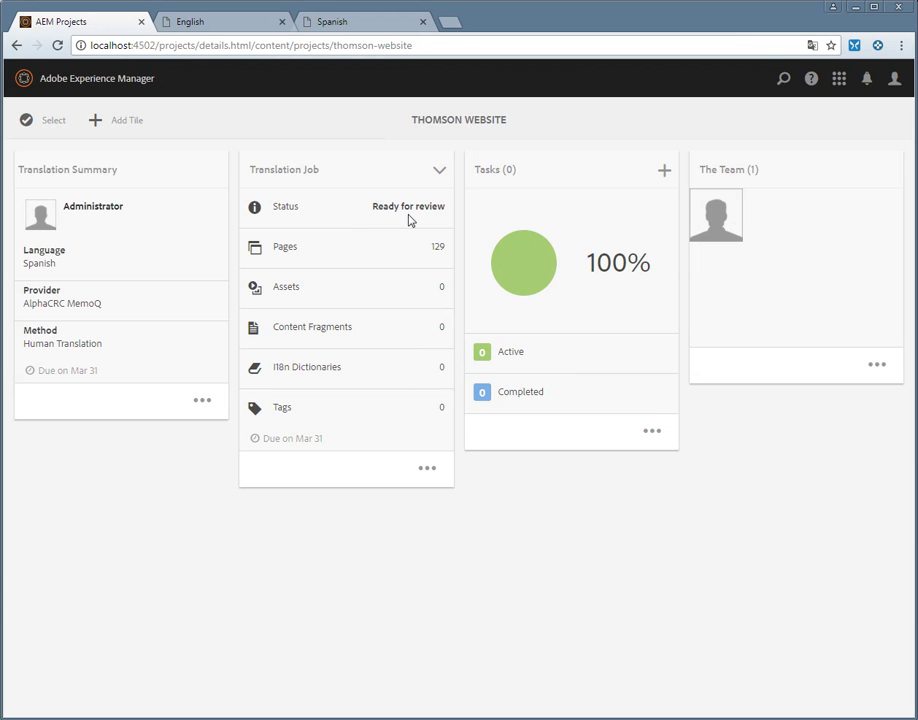
pyautogui.click(427, 468)
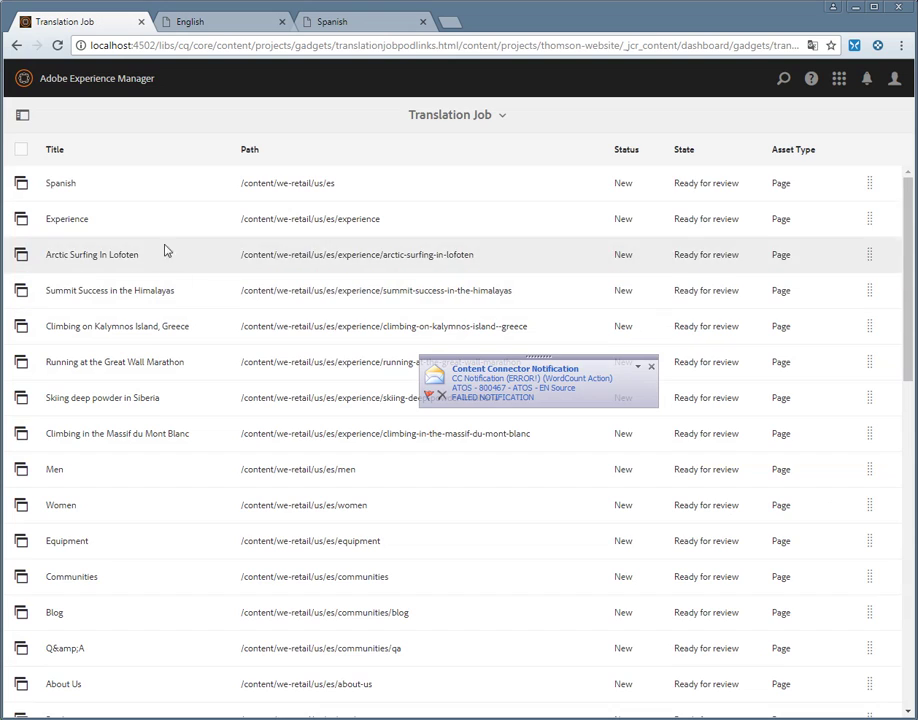
# View the English home page for comparison and reload the Spanish home page to check its translated content.
pyautogui.click(224, 24)
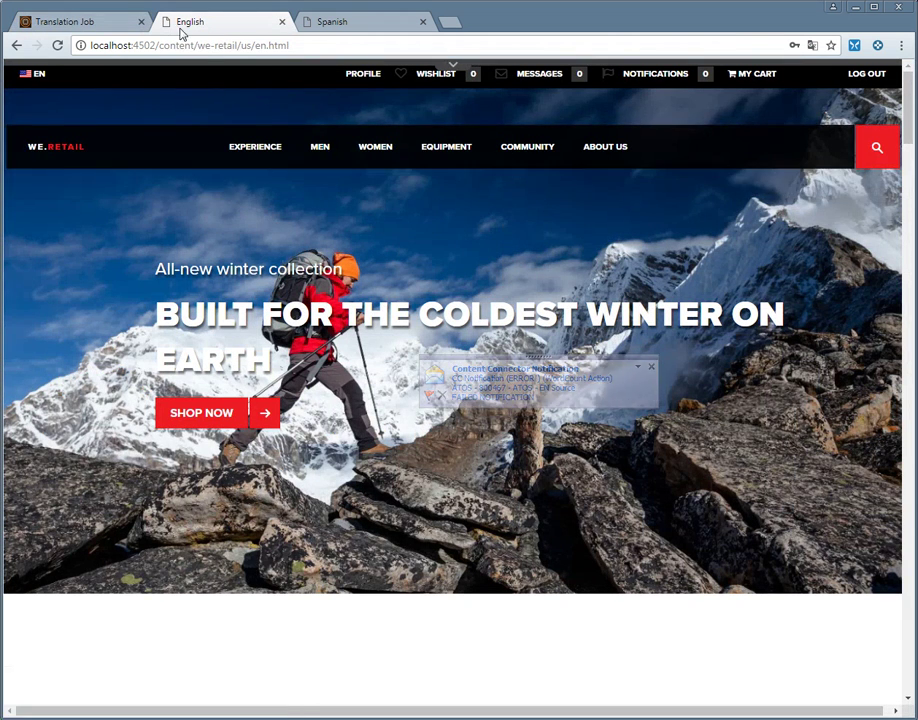
pyautogui.click(337, 28)
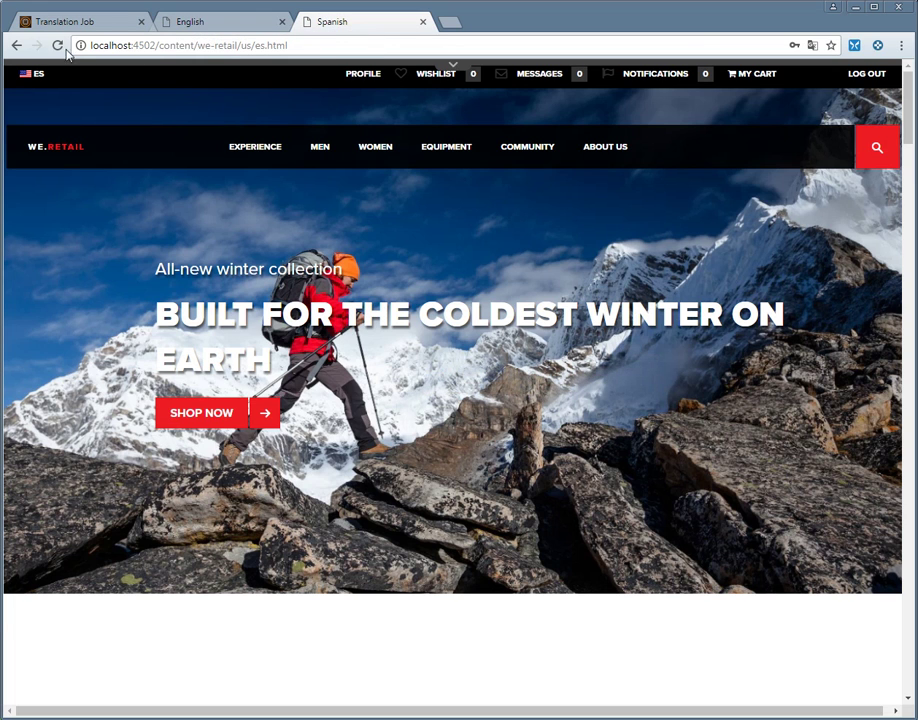
pyautogui.moveTo(565, 152)
pyautogui.click(57, 46)
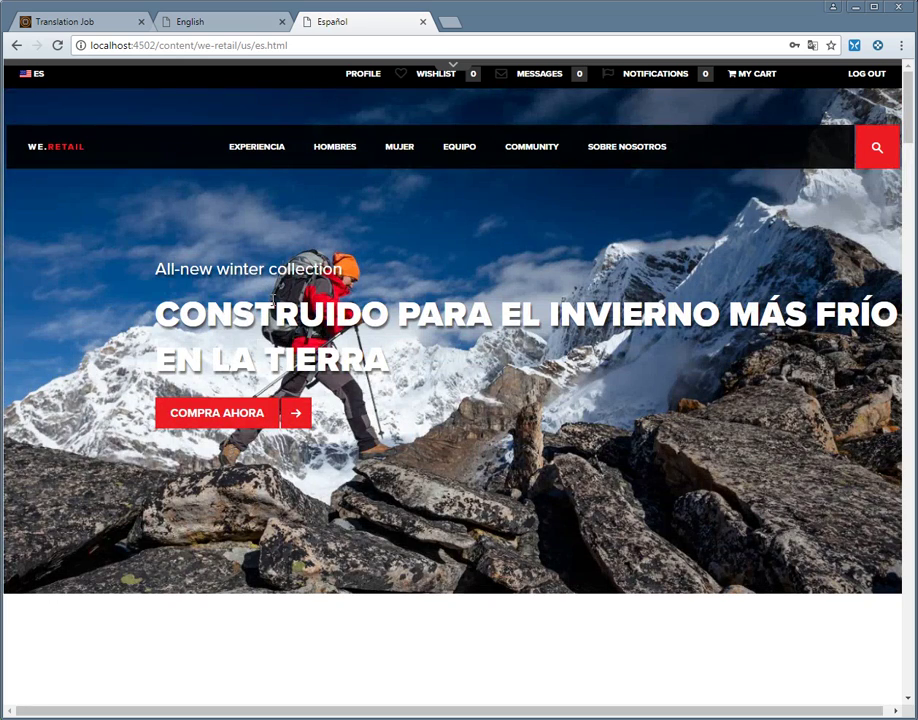
# Examine the Spanish home page from the main navigation and hero banner down to the featured products section for translated text.
pyautogui.scroll(-7, 370, 318)
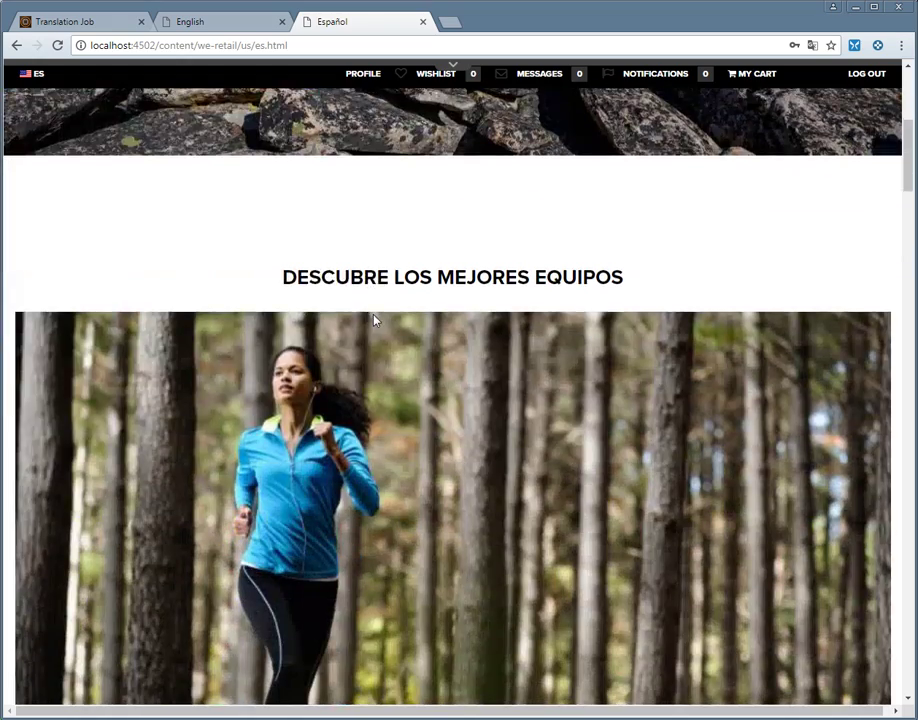
pyautogui.scroll(-10, 374, 320)
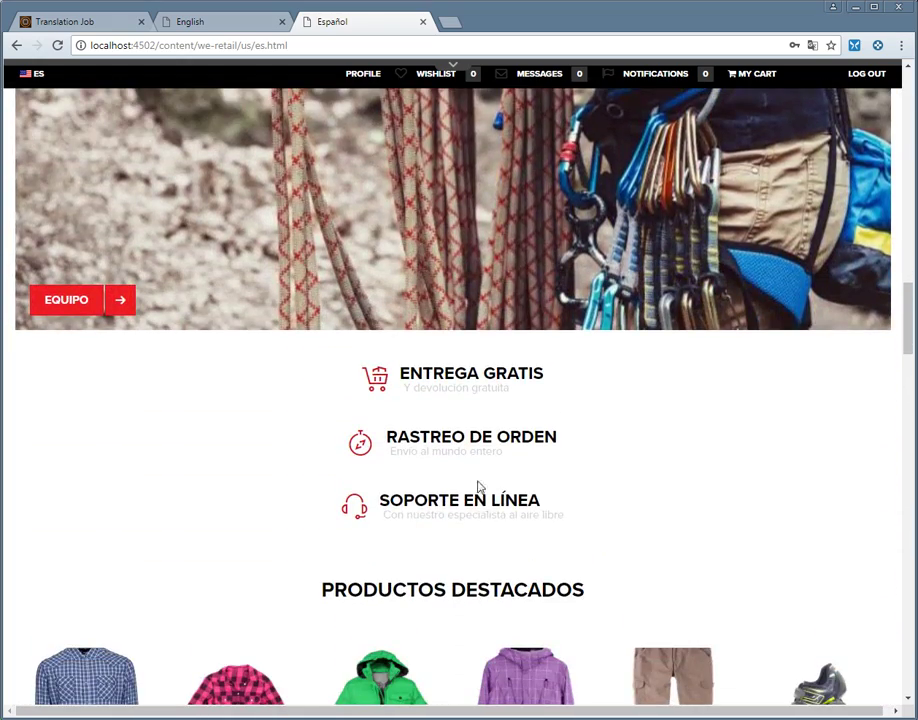
pyautogui.scroll(17, 470, 469)
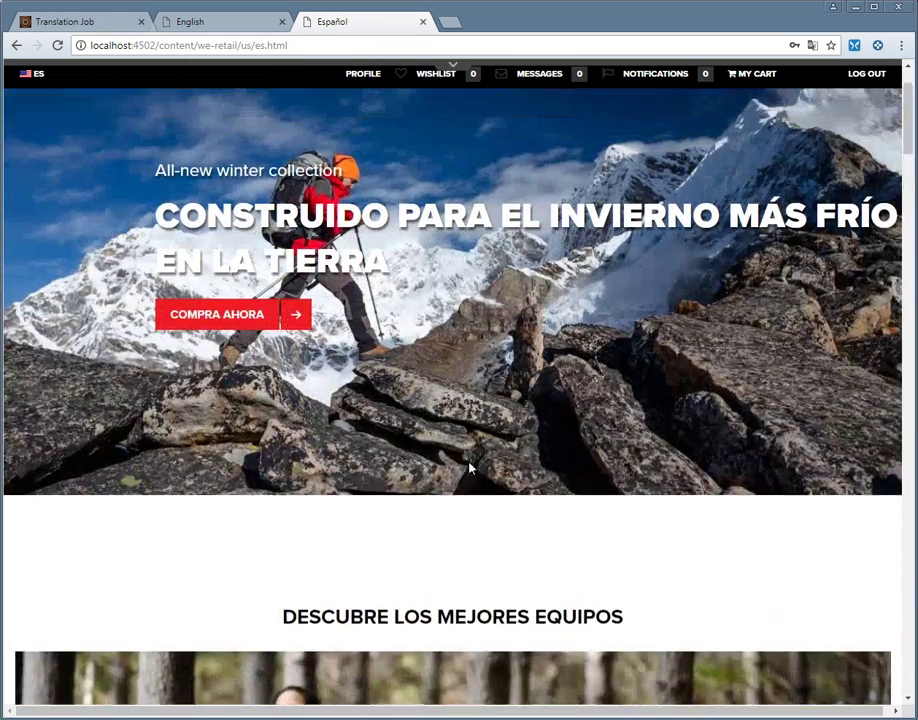
pyautogui.scroll(2, 470, 469)
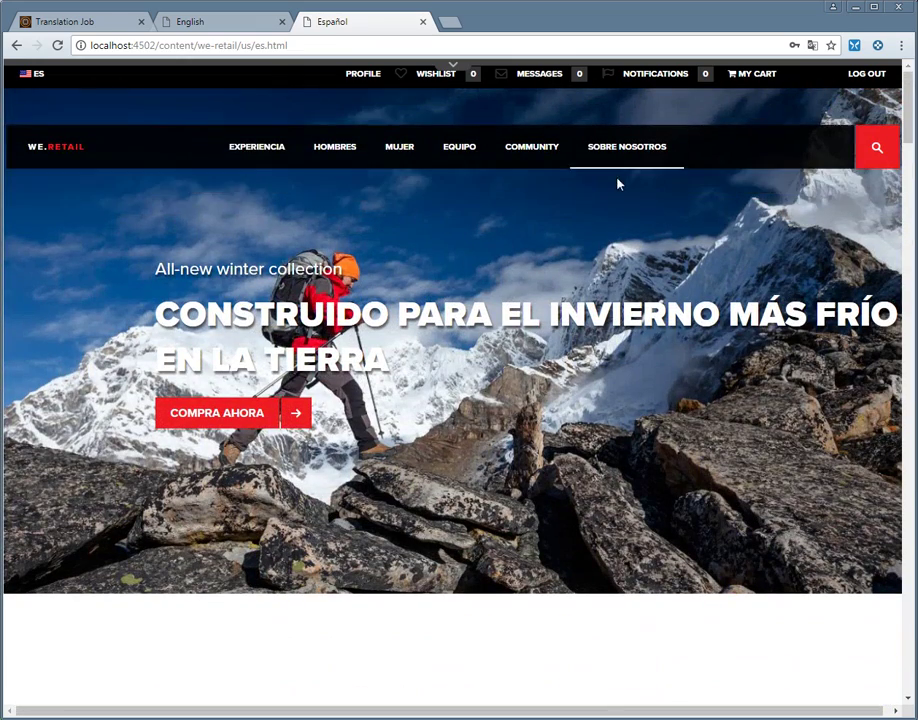
pyautogui.scroll(-9, 537, 385)
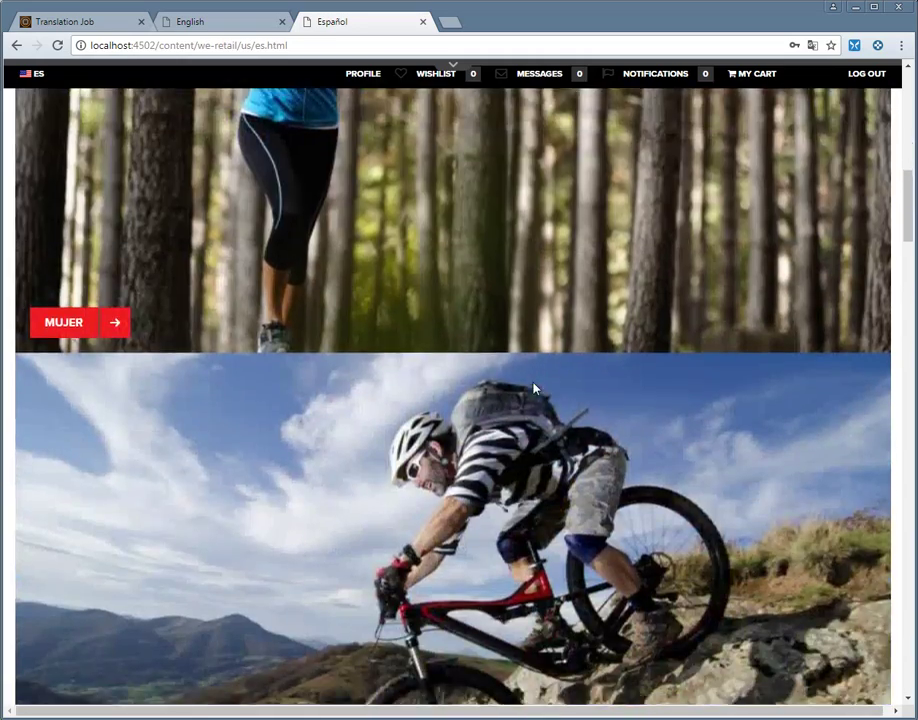
pyautogui.scroll(-10, 535, 388)
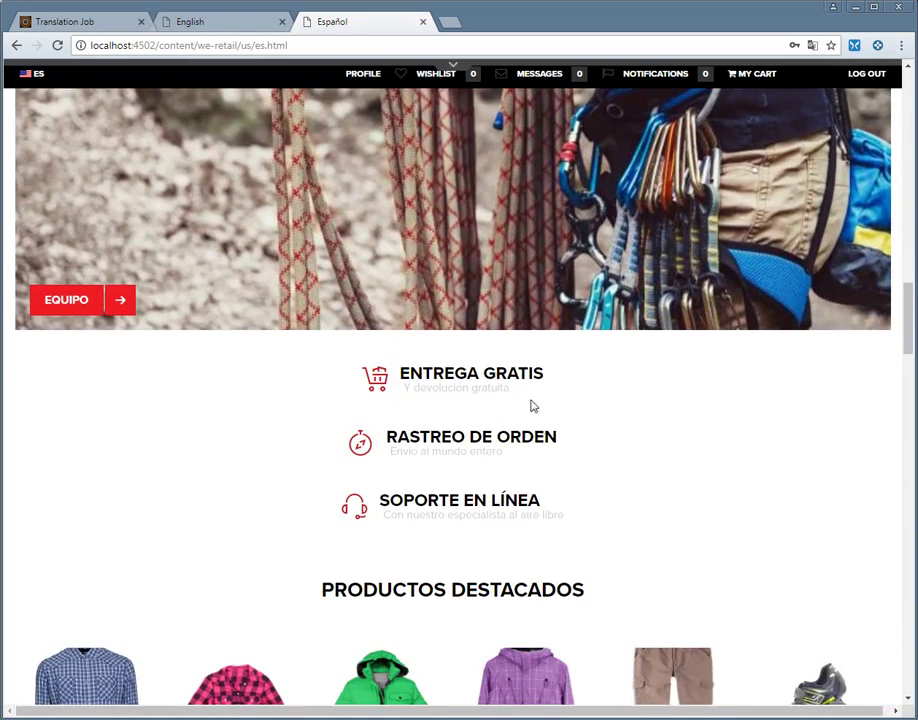
# Return to the translation job's item list and preview the translated Women page in Sites.
pyautogui.click(230, 27)
pyautogui.click(70, 22)
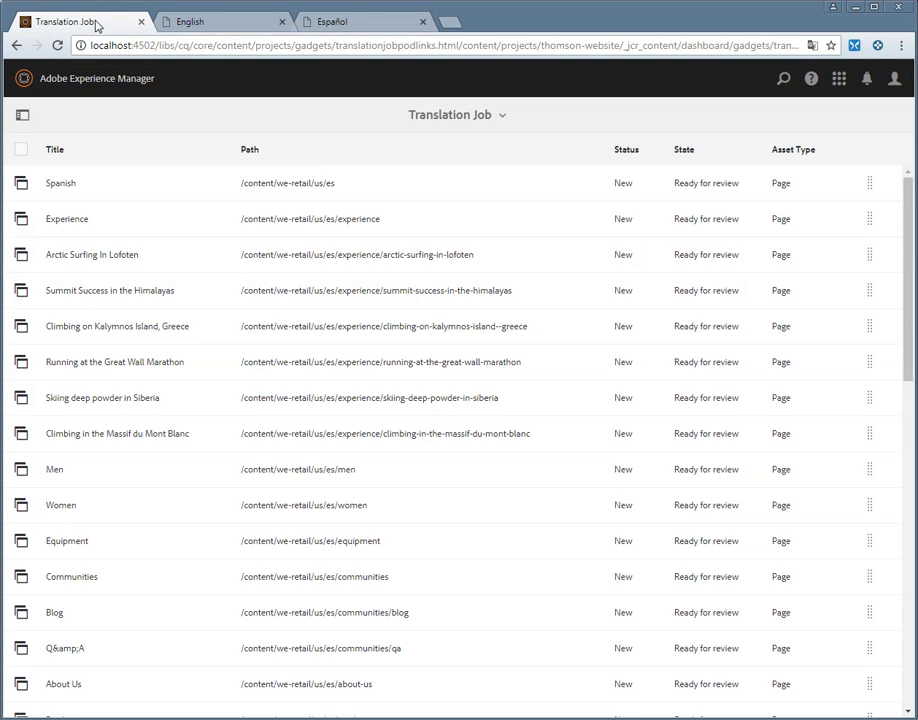
pyautogui.scroll(-2, 318, 374)
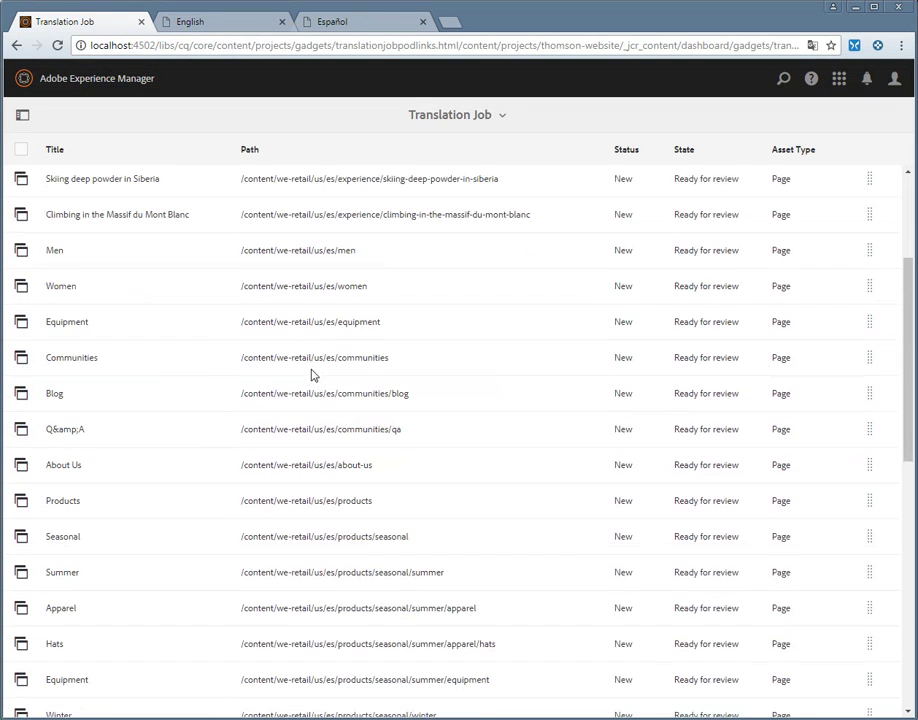
pyautogui.click(20, 289)
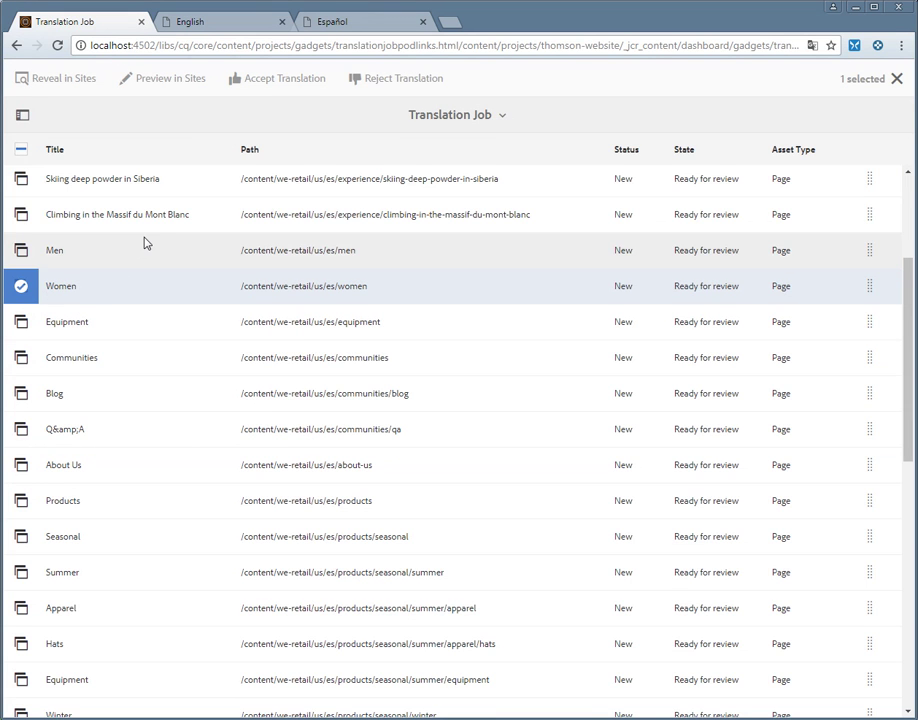
pyautogui.click(164, 80)
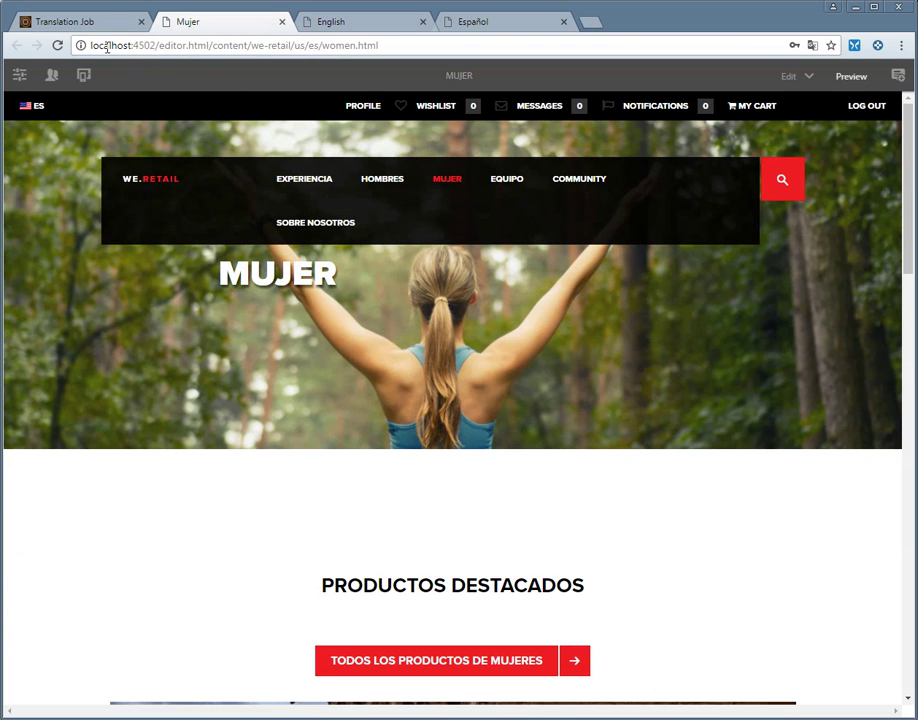
# Accept the translation of the Women page in the translation job.
pyautogui.click(64, 22)
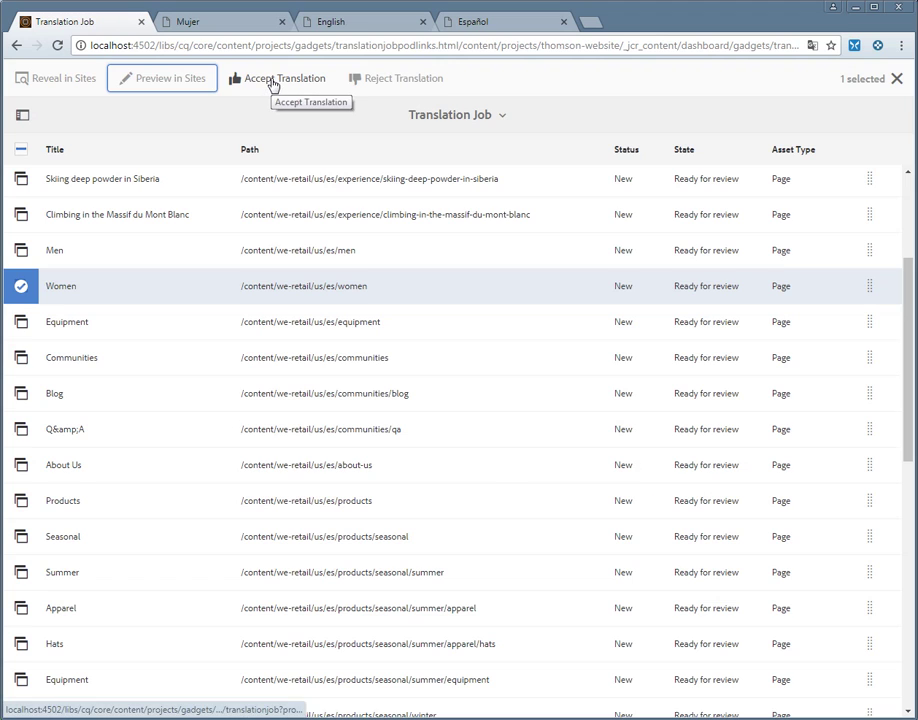
pyautogui.click(272, 80)
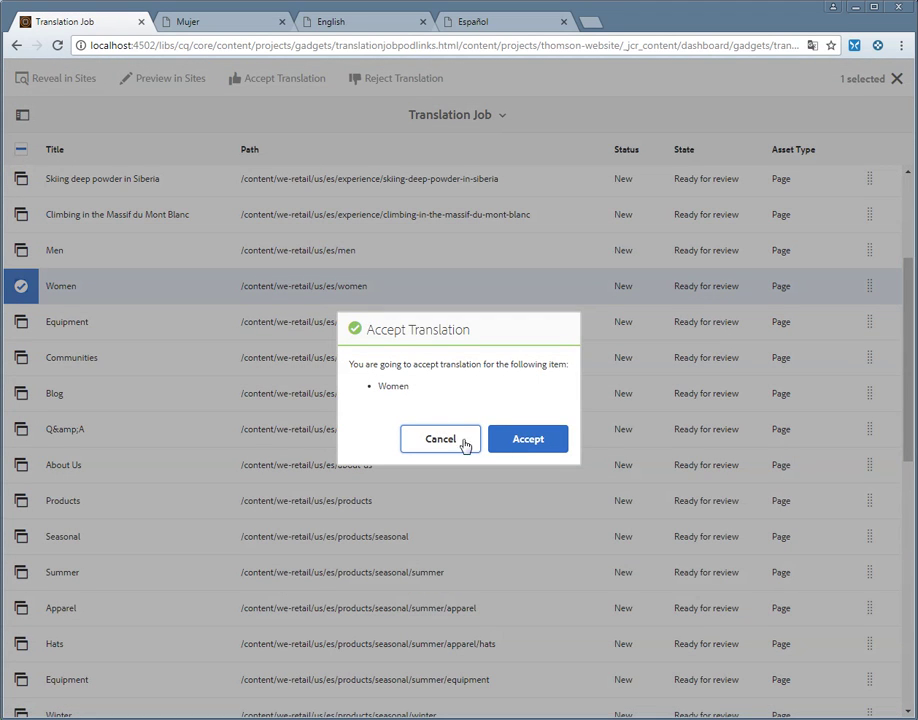
pyautogui.click(528, 444)
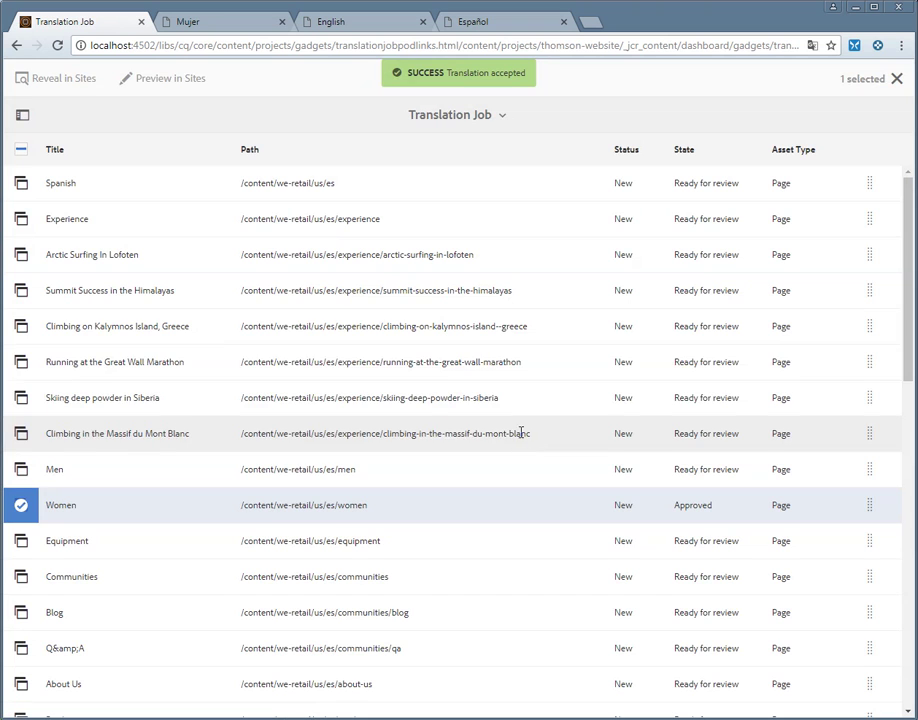
# Select only the Men page in the translation job and preview its translation in Sites.
pyautogui.click(21, 505)
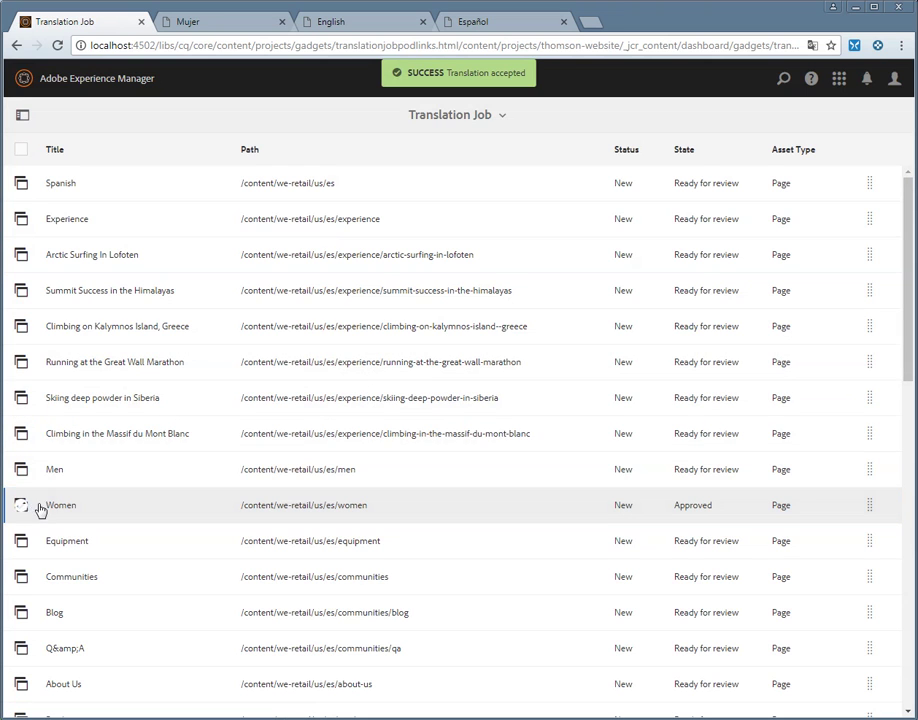
pyautogui.click(21, 470)
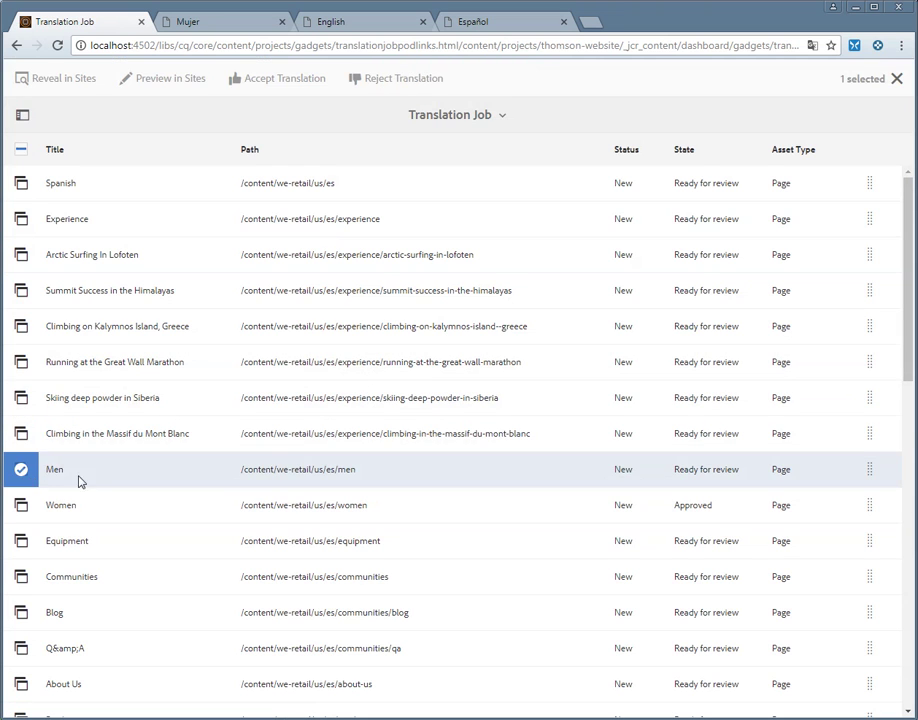
pyautogui.click(170, 80)
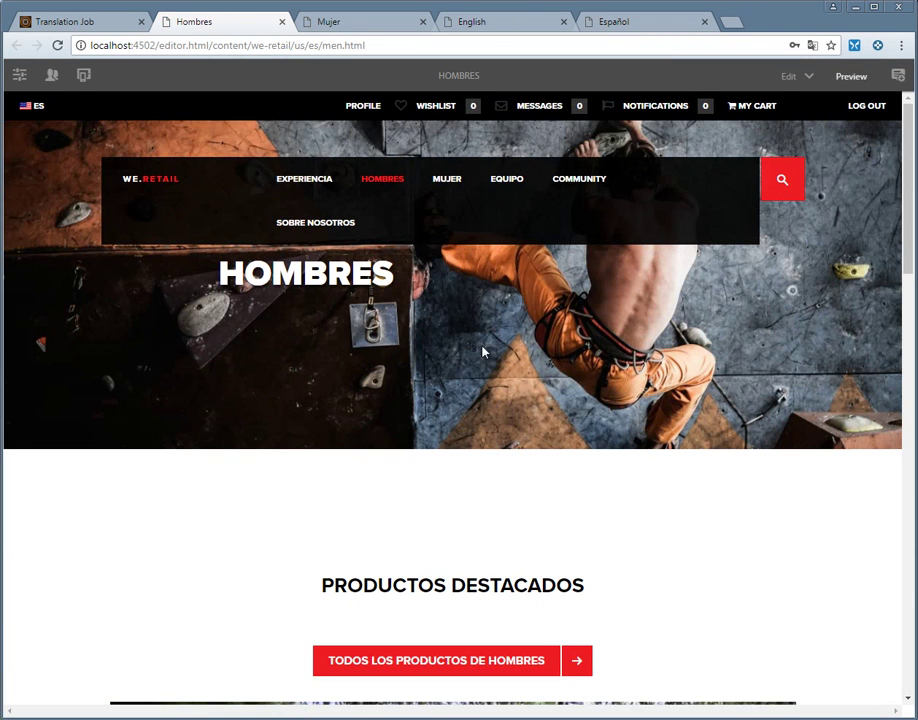
# Reject the translation of the Men page without a comment and return to the THOMSON WEBSITE project dashboard.
pyautogui.click(45, 22)
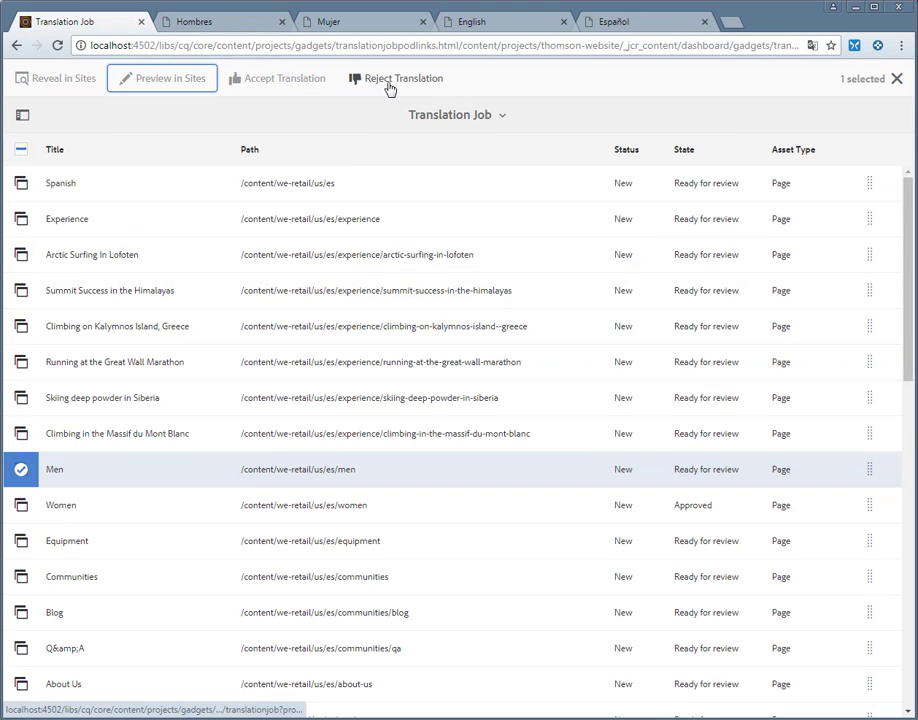
pyautogui.click(396, 78)
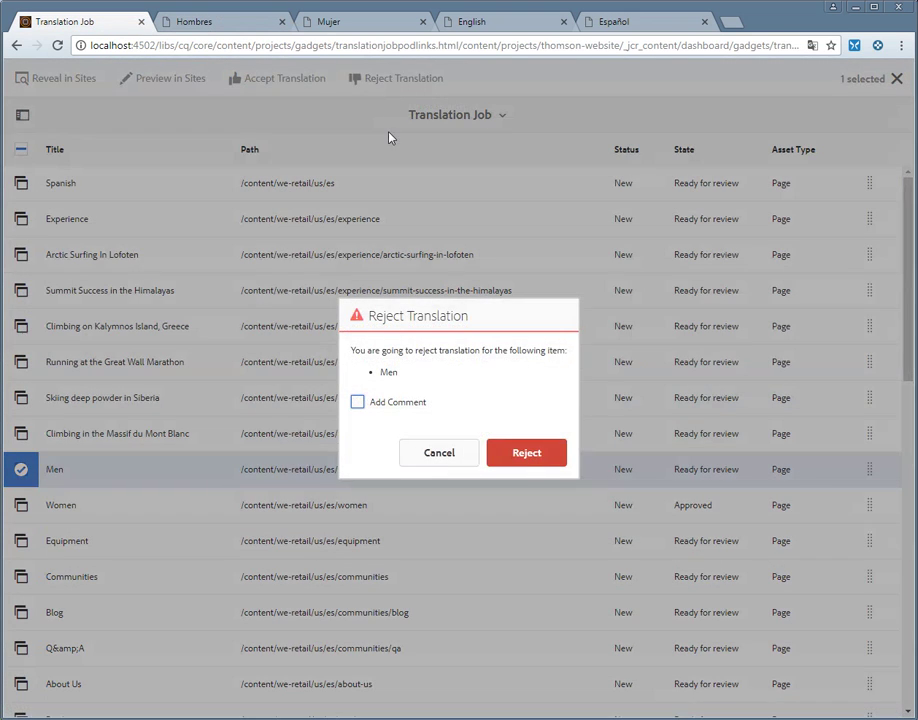
pyautogui.click(527, 453)
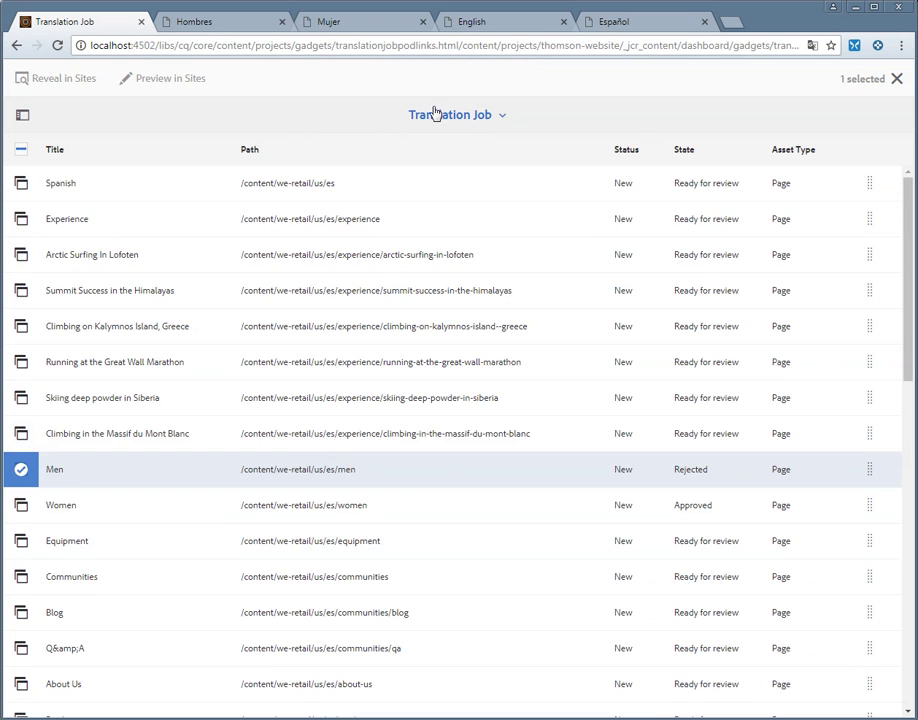
pyautogui.click(500, 119)
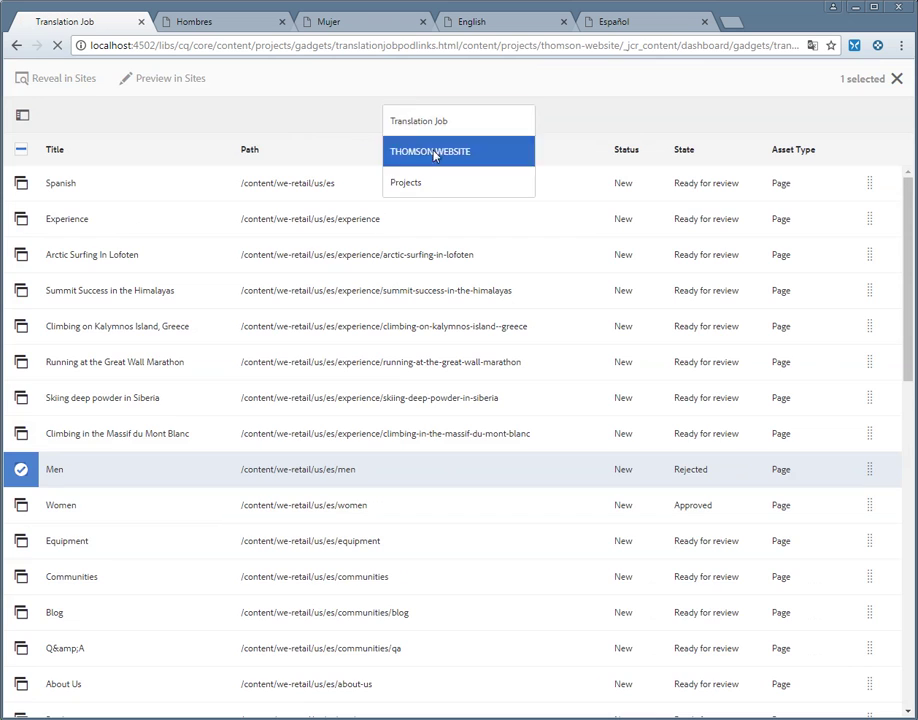
pyautogui.click(470, 156)
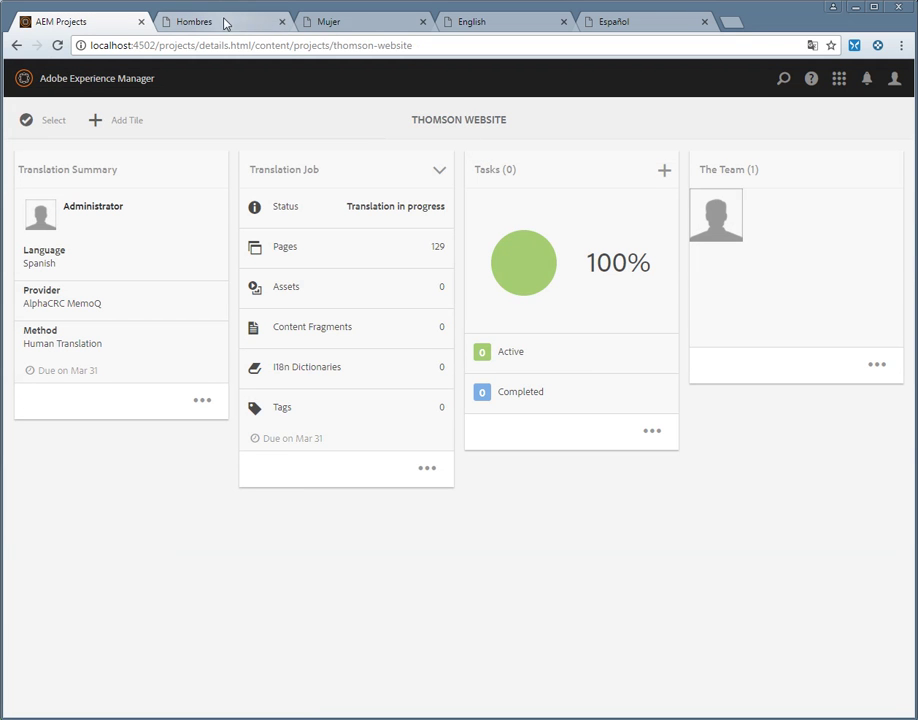
# Close the Hombres and Mujer page previews and go back to the Spanish home page.
pyautogui.click(282, 22)
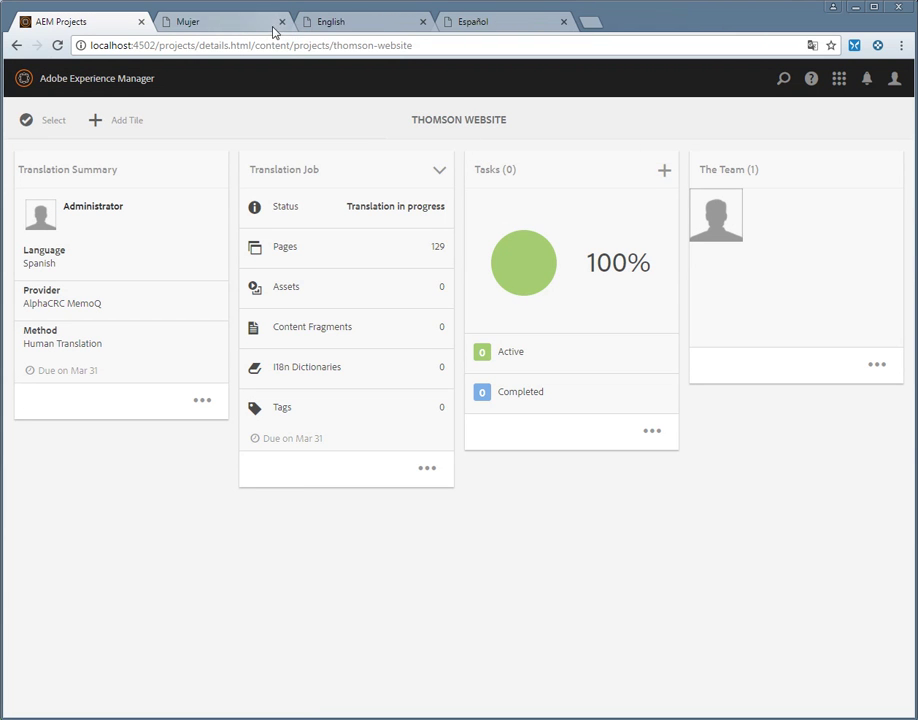
pyautogui.click(282, 22)
pyautogui.click(328, 22)
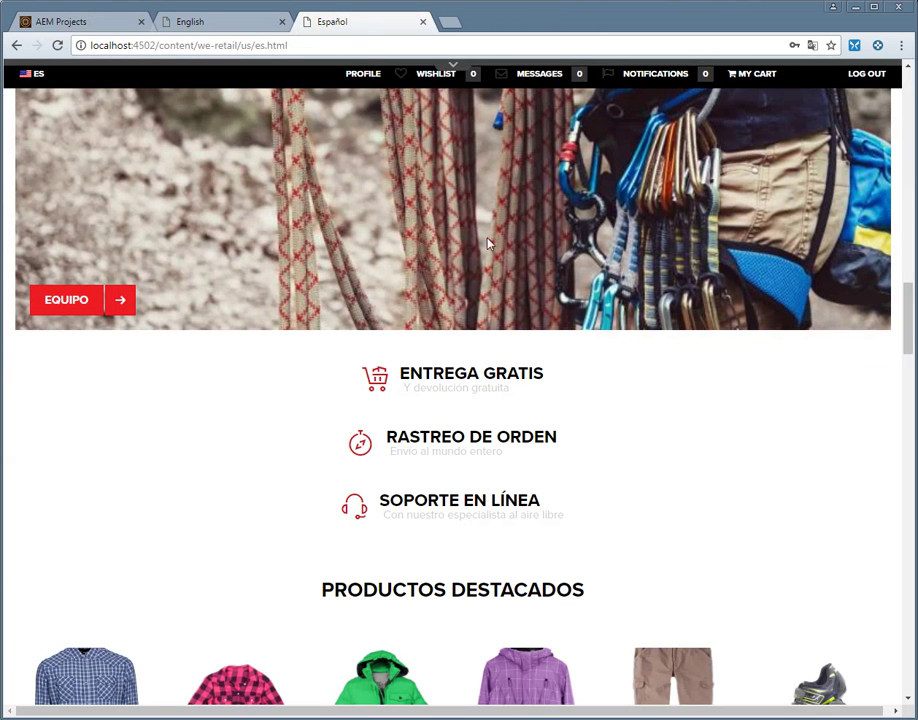